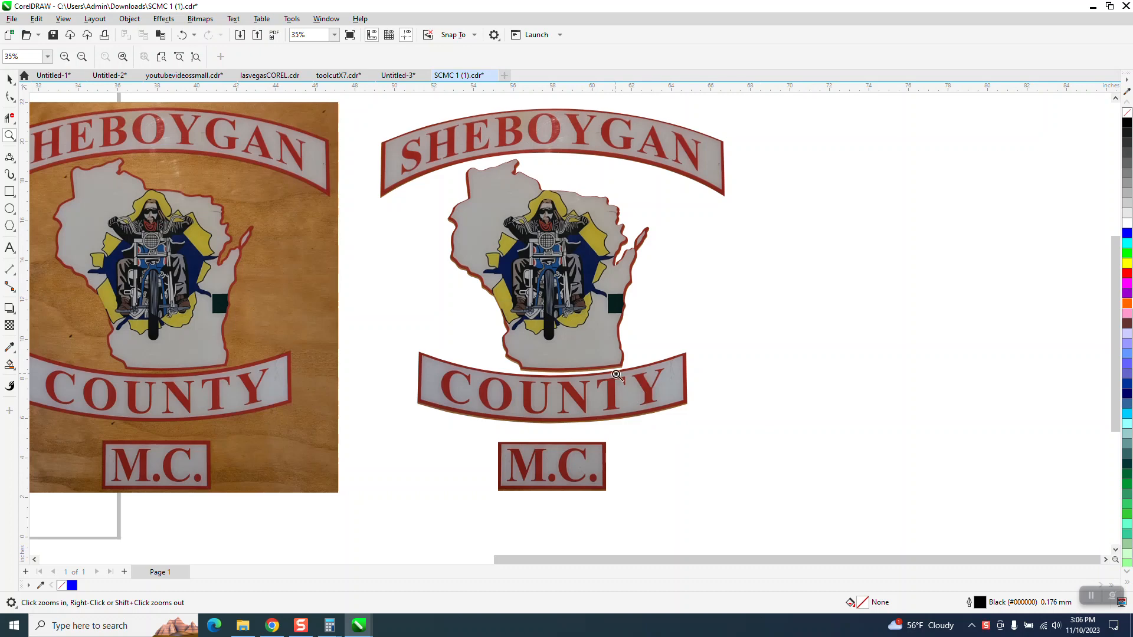
# Step: Select the four cutout logo pieces beside the photo and move them 40 inches to the right
pyautogui.rightClick(777, 263)
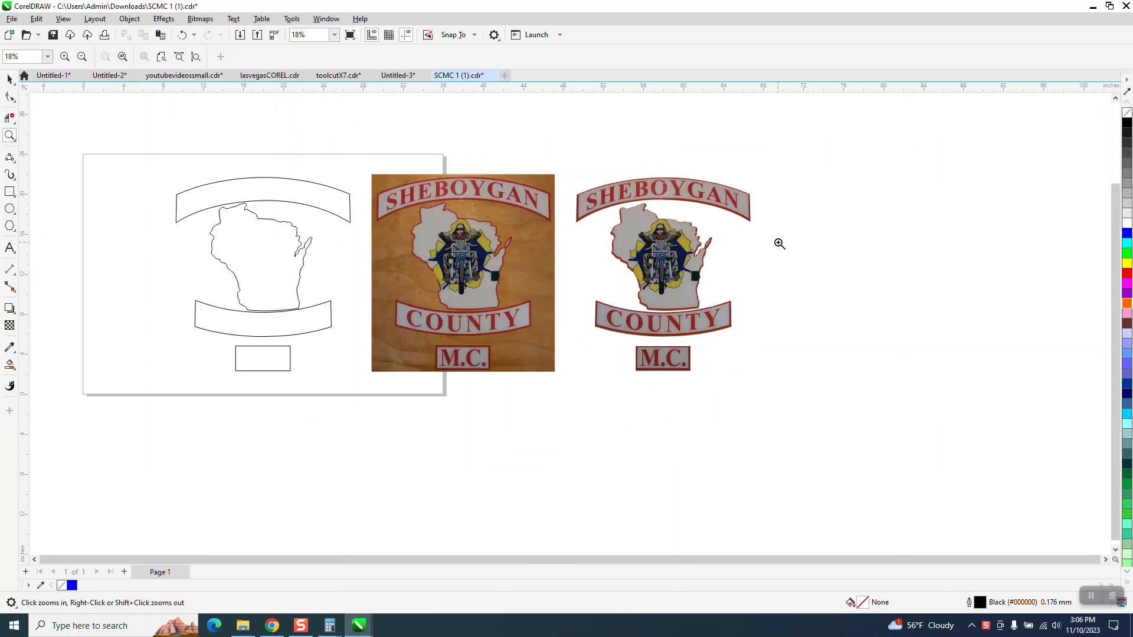
pyautogui.press('space')
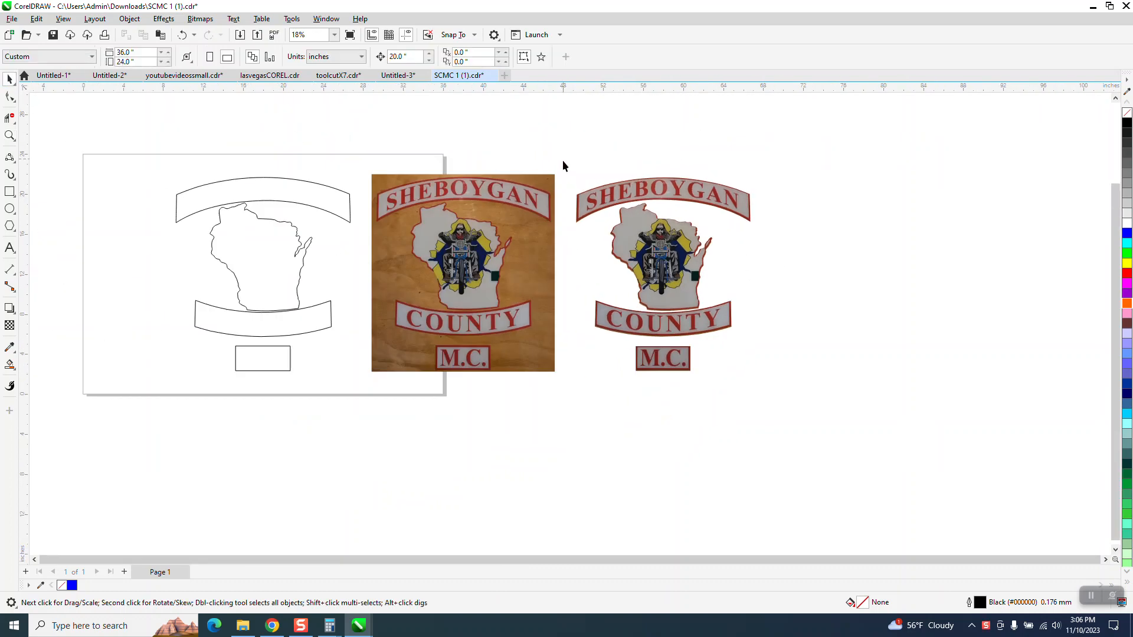
pyautogui.moveTo(809, 386); pyautogui.dragTo(812, 389)
pyautogui.press('Right')
pyautogui.press('Right')
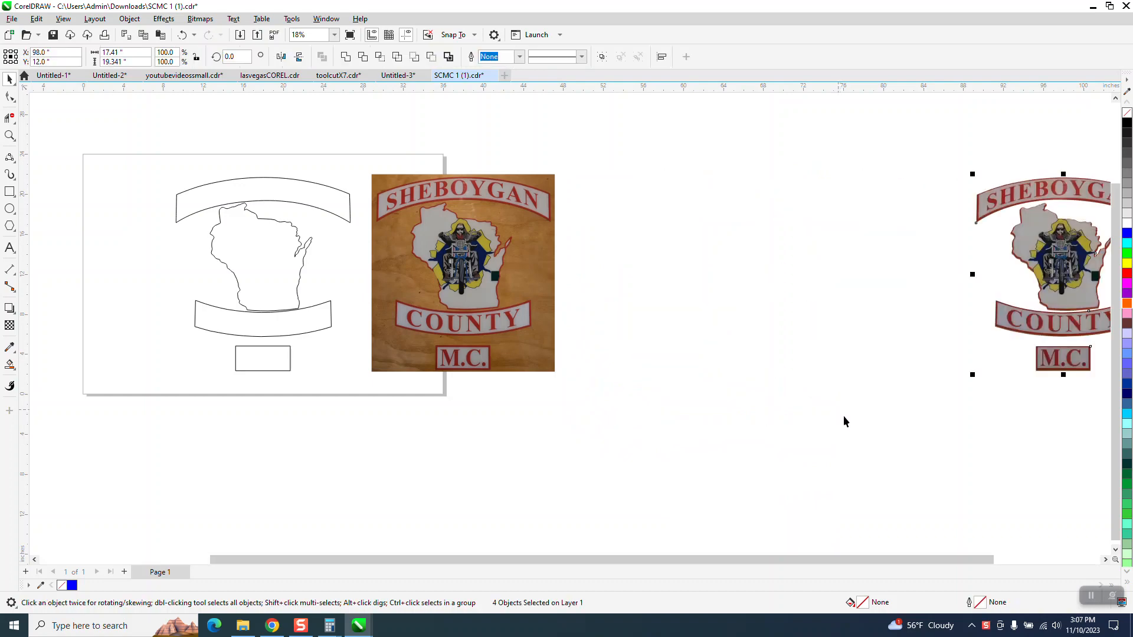
# Step: Shift the logo photo 20 inches left over the outlines to compare their alignment, and return it to its original place
pyautogui.click(501, 283)
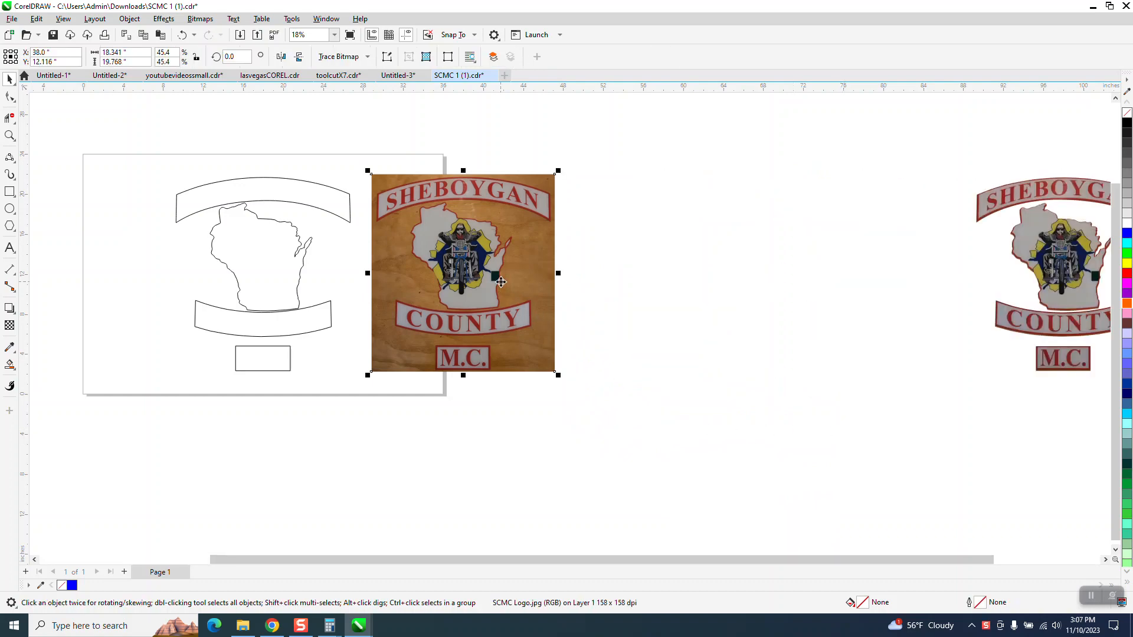
pyautogui.press('Left')
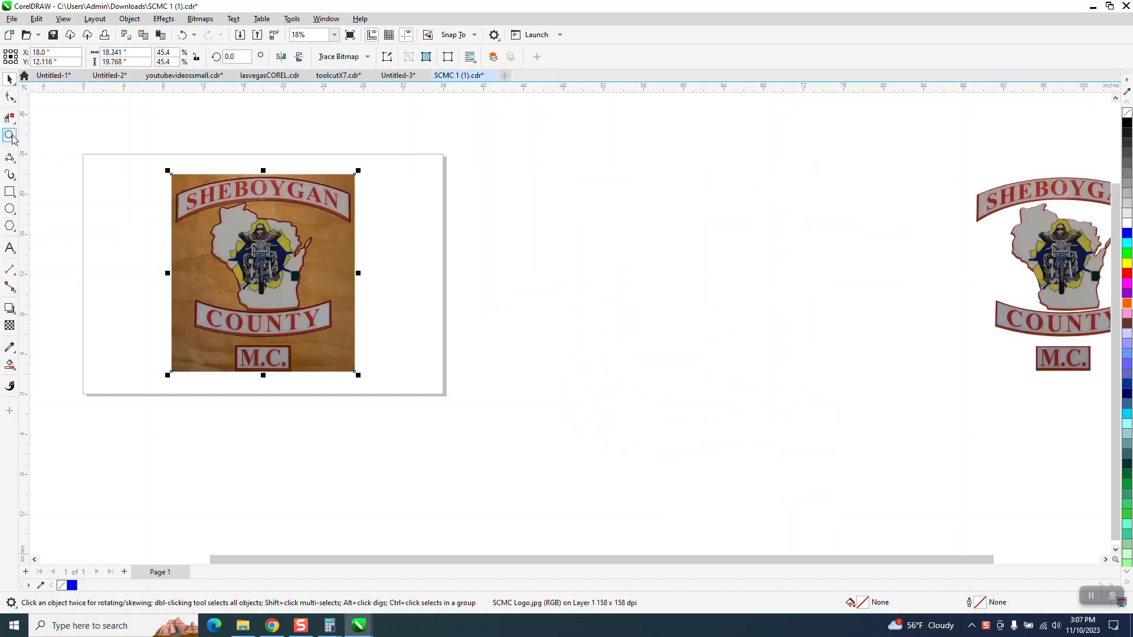
pyautogui.click(9, 135)
pyautogui.moveTo(128, 149); pyautogui.dragTo(543, 399)
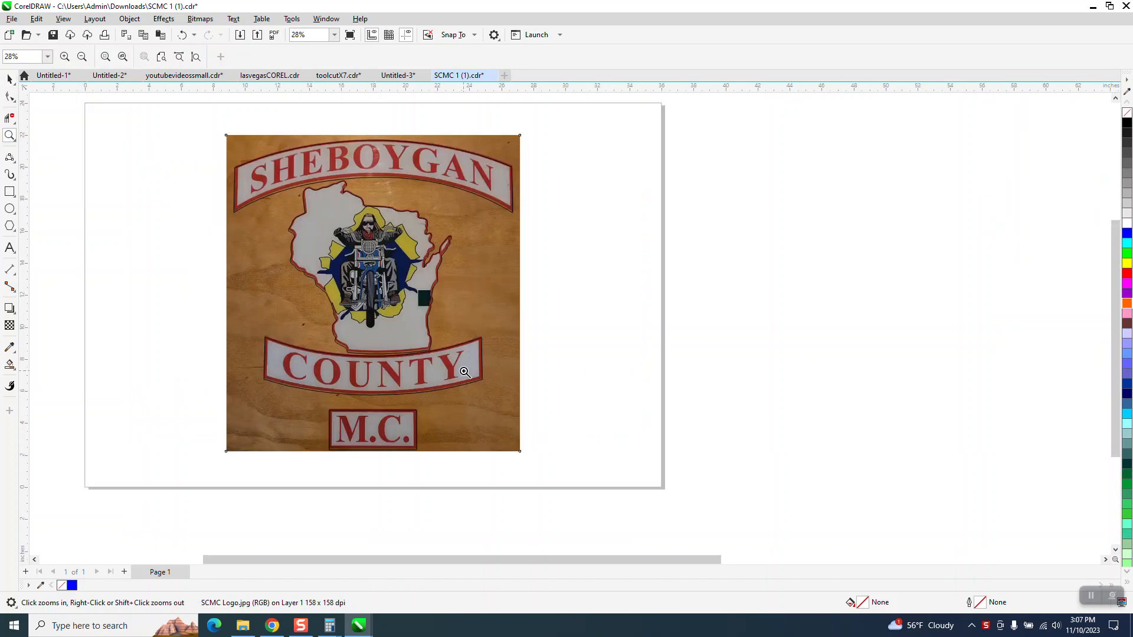
pyautogui.click(9, 79)
pyautogui.press('Right')
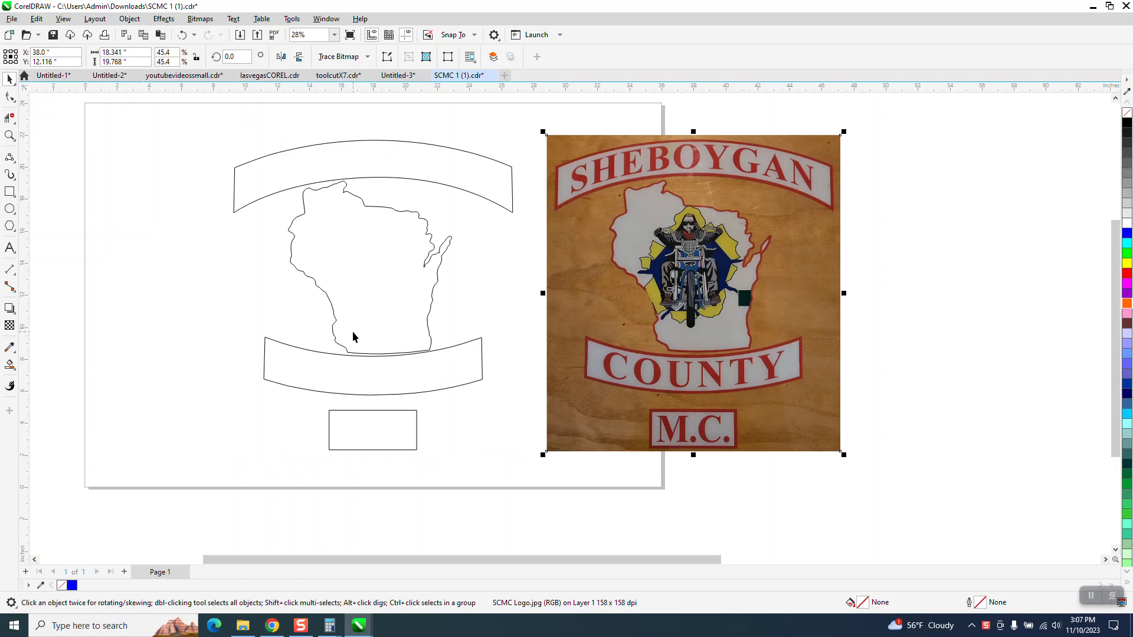
# Step: Try to crop the SHEBOYGAN banner by intersecting the grouped upper banner outline with the photo, and delete the resulting piece
pyautogui.click(485, 251)
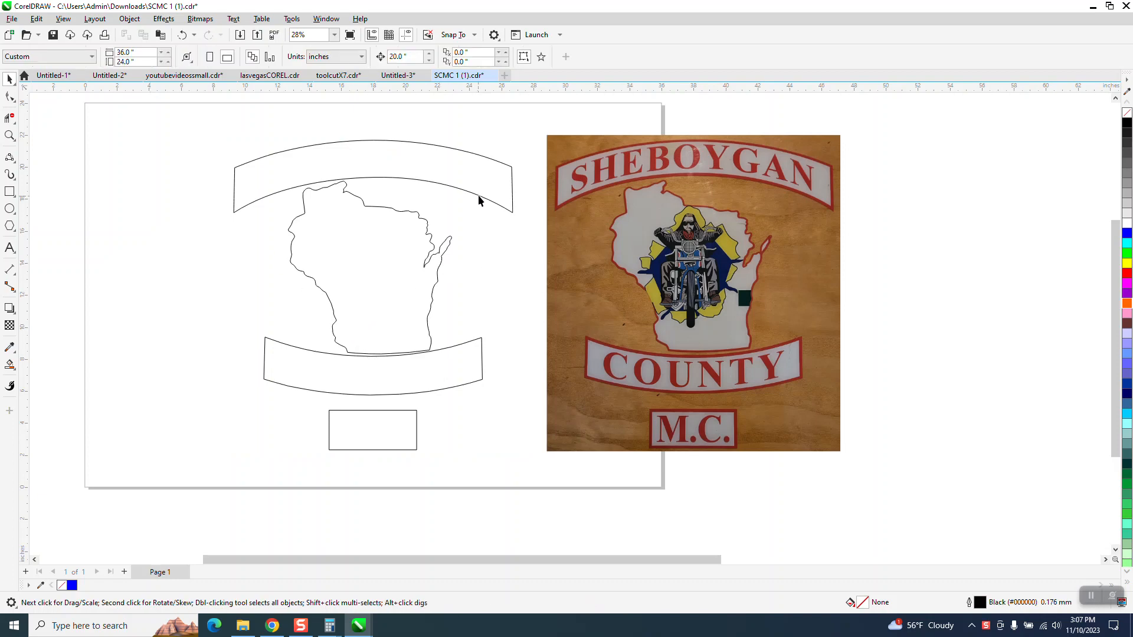
pyautogui.click(479, 194)
pyautogui.press('Right')
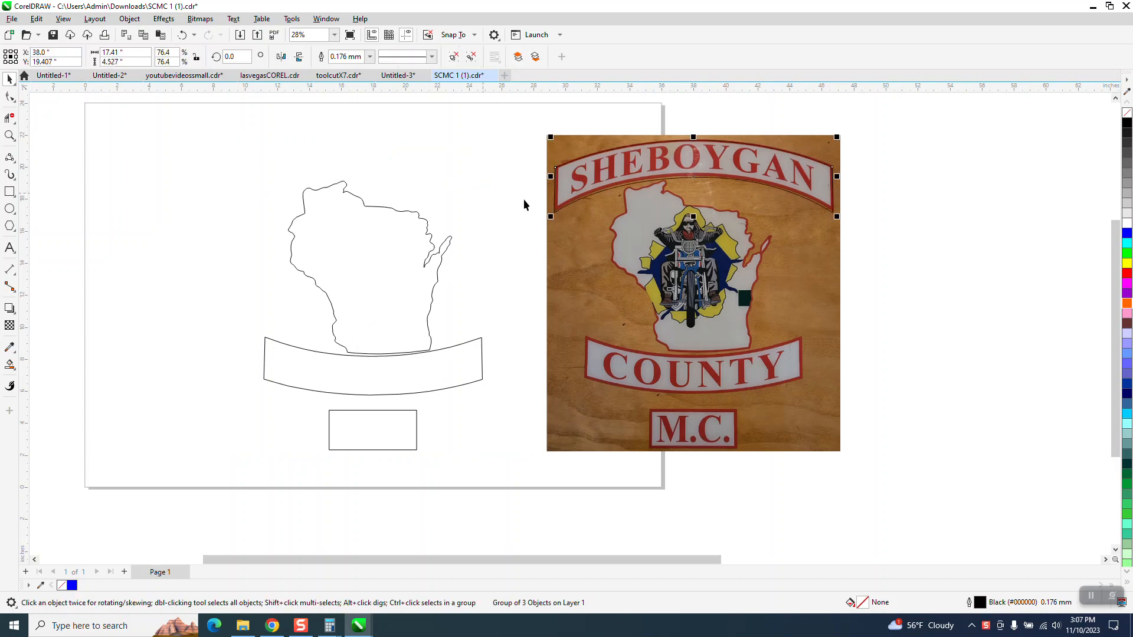
pyautogui.moveTo(537, 109); pyautogui.dragTo(852, 481)
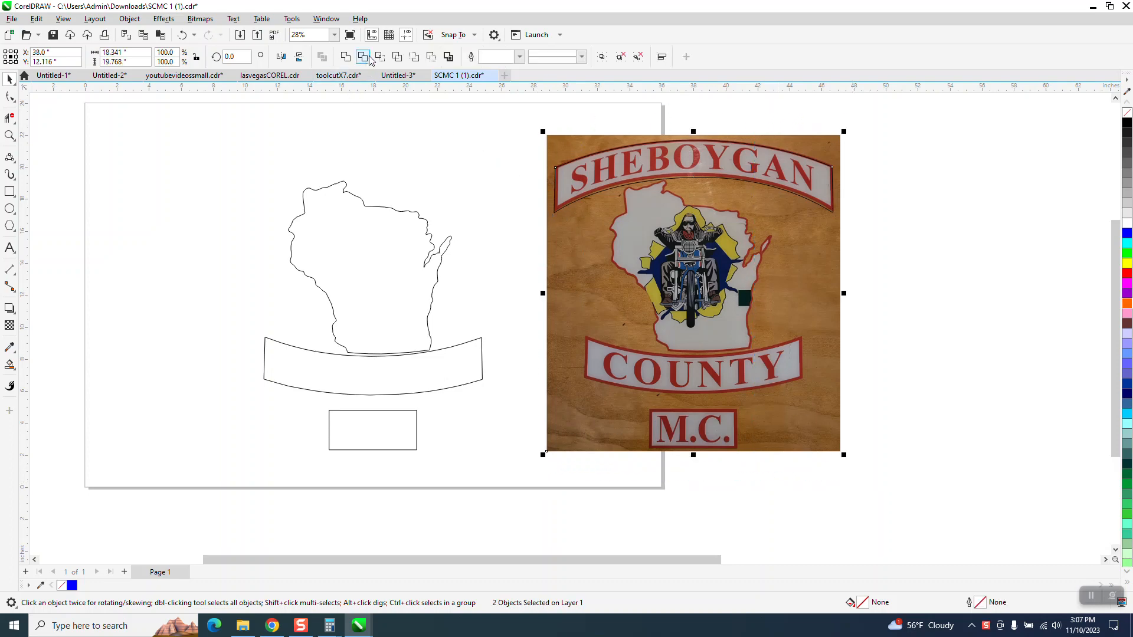
pyautogui.click(380, 56)
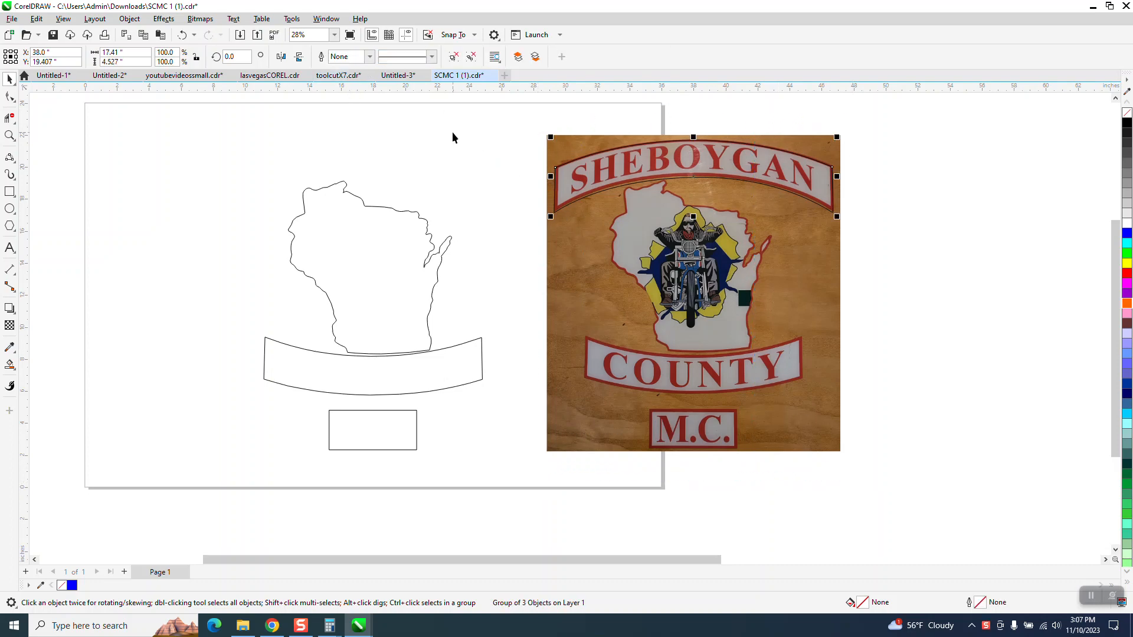
pyautogui.press('Right')
pyautogui.scroll(-2, 918, 197)
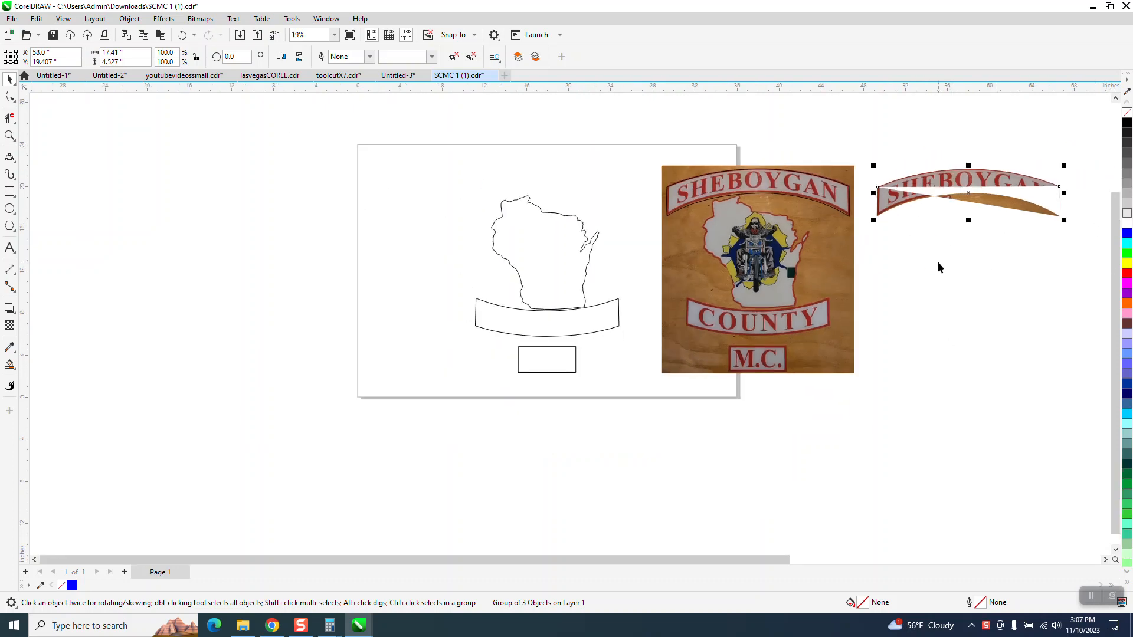
pyautogui.press('Delete')
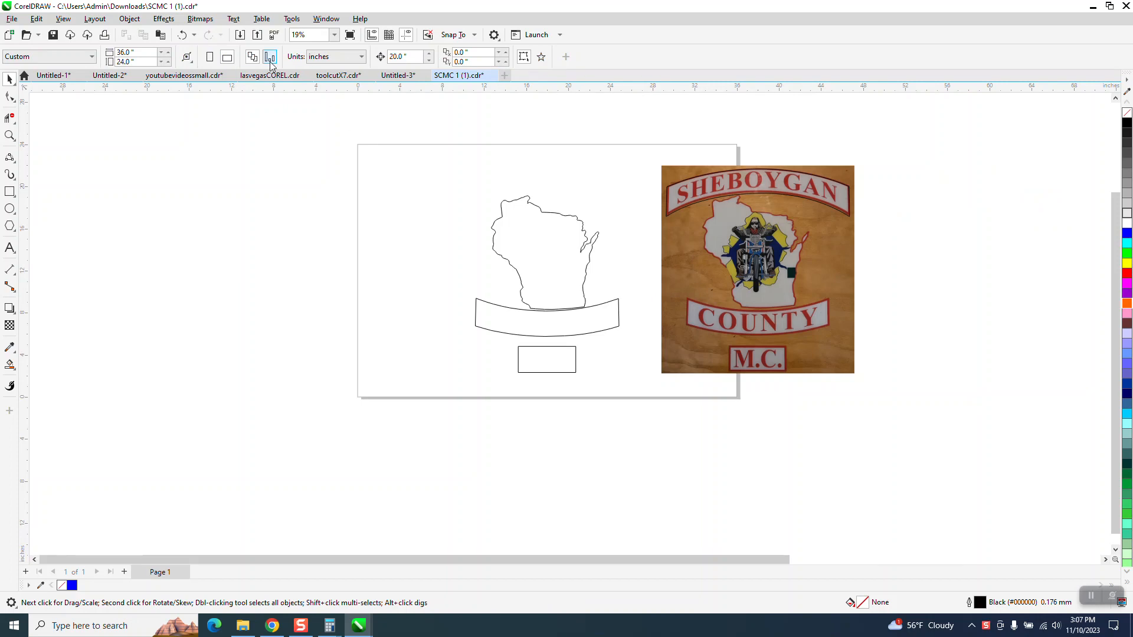
# Step: Undo the deletion, the intersection and the move of the upper banner outline
pyautogui.click(183, 36)
pyautogui.click(182, 36)
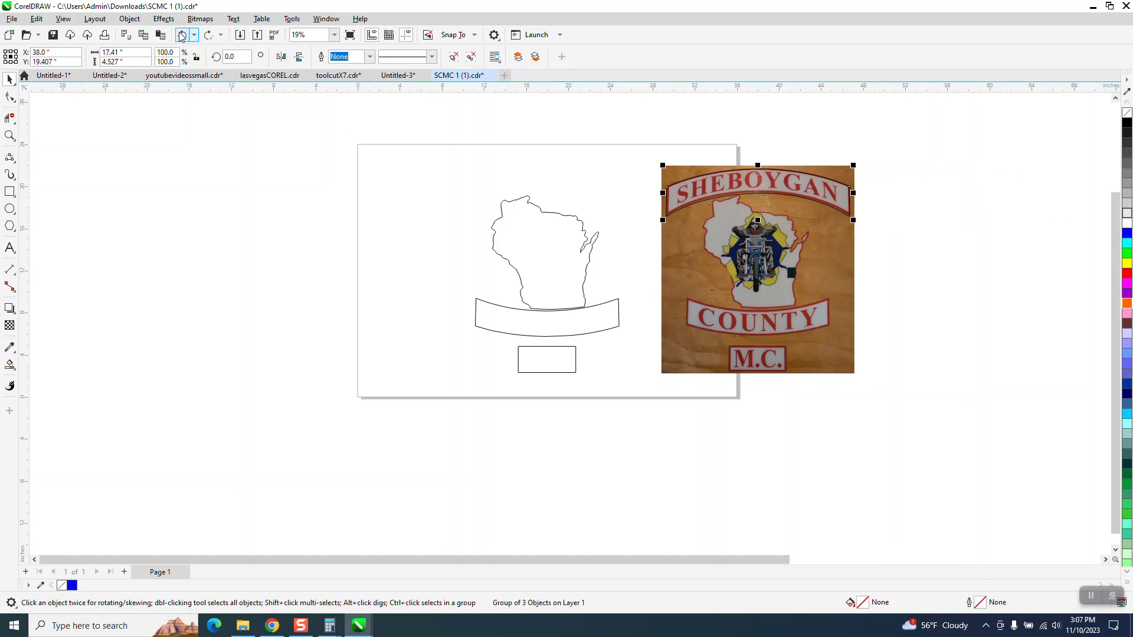
pyautogui.click(182, 36)
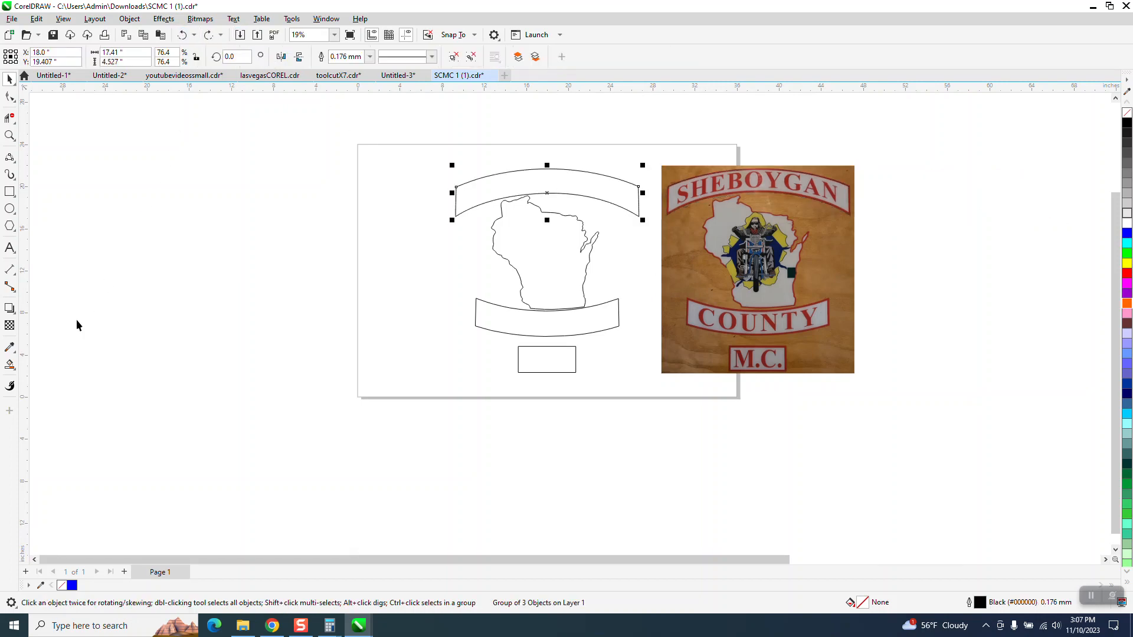
# Step: Smart-fill the upper banner to make a new shape, give it no fill and a black outline, and place it over the photo's banner
pyautogui.click(10, 365)
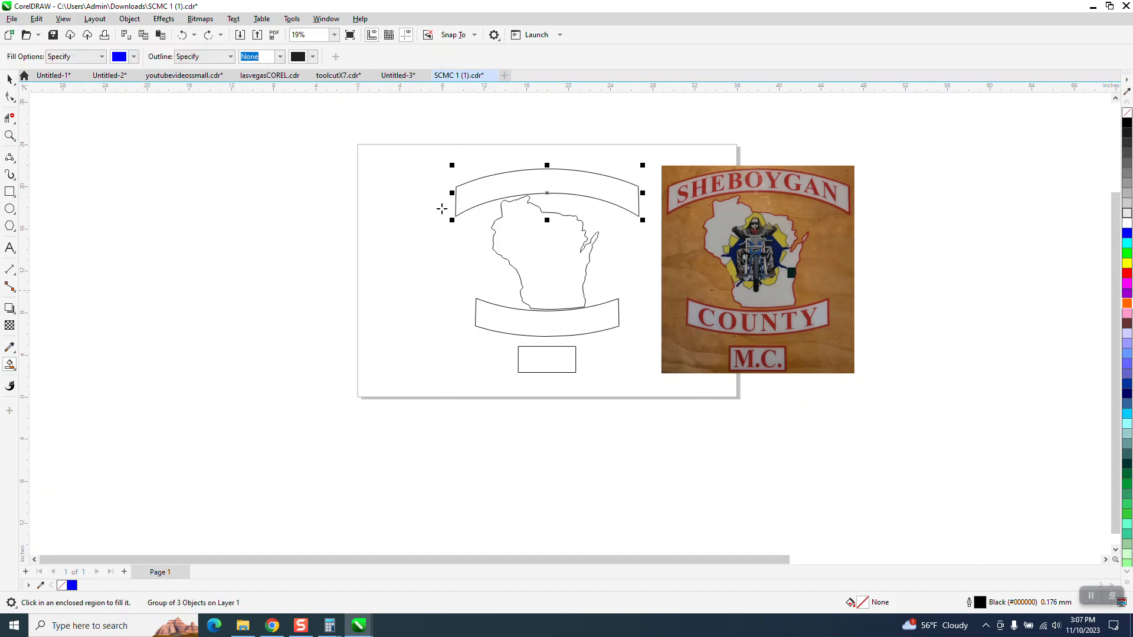
pyautogui.click(515, 189)
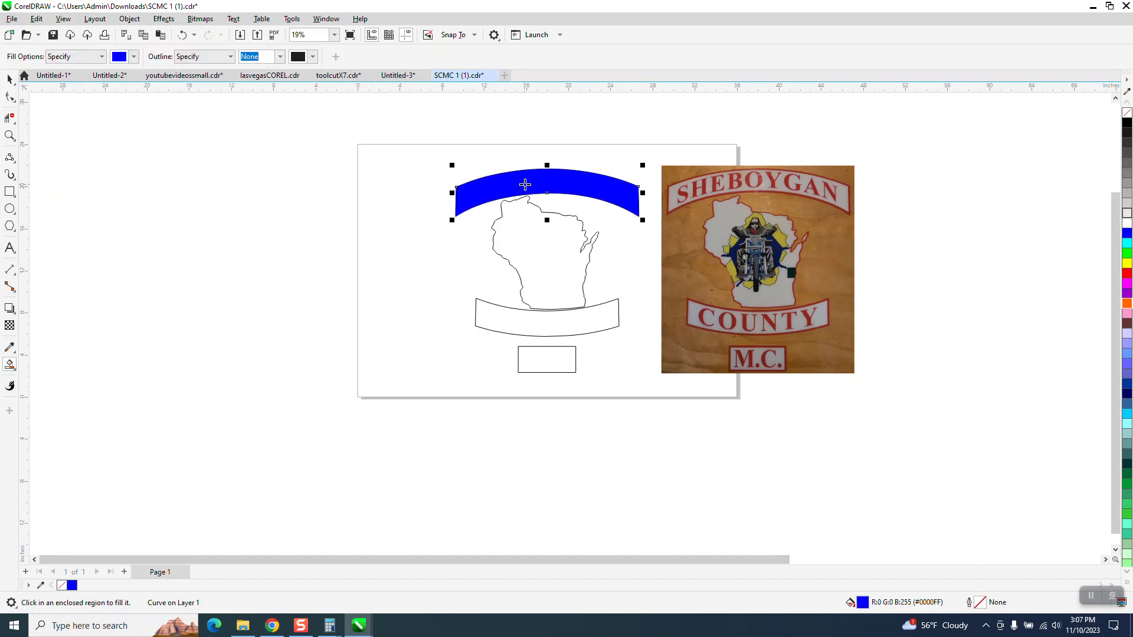
pyautogui.press('Right')
pyautogui.press('Right')
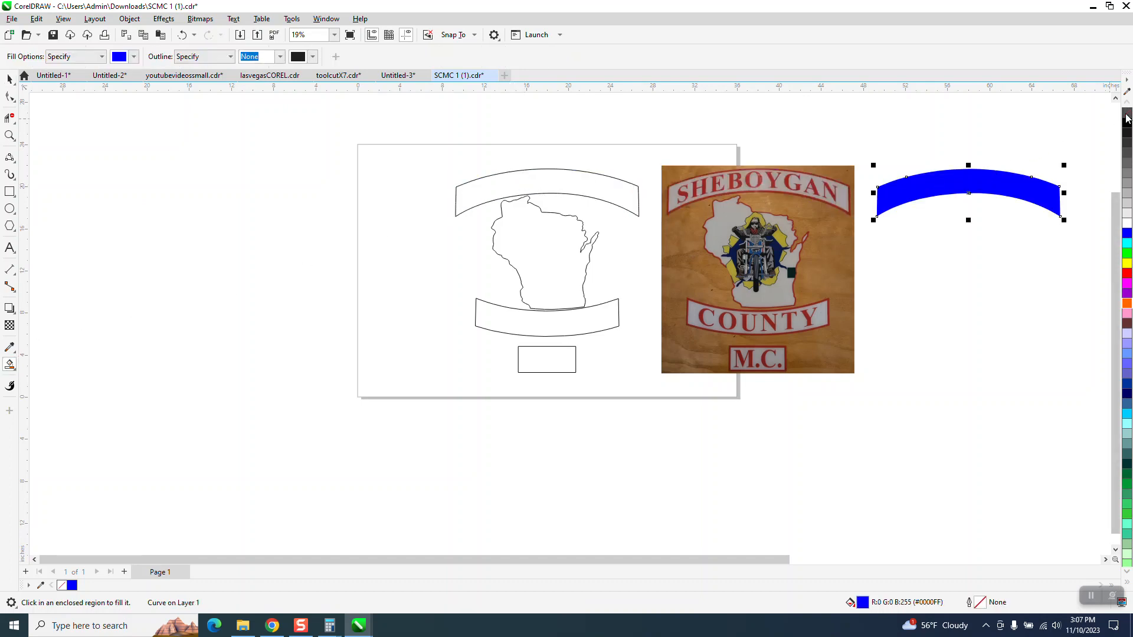
pyautogui.click(1126, 113)
pyautogui.rightClick(1127, 123)
pyautogui.press('Left')
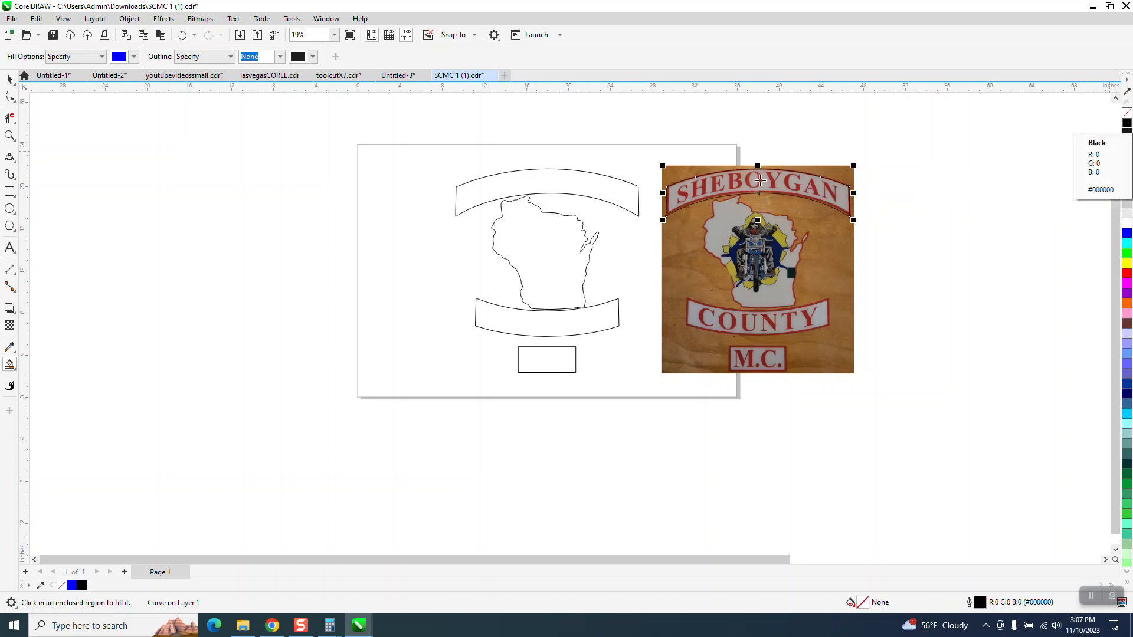
# Step: Intersect the black banner outline with the photo and move the SHEBOYGAN cutout 20 inches right
pyautogui.click(10, 79)
pyautogui.moveTo(636, 146); pyautogui.dragTo(905, 400)
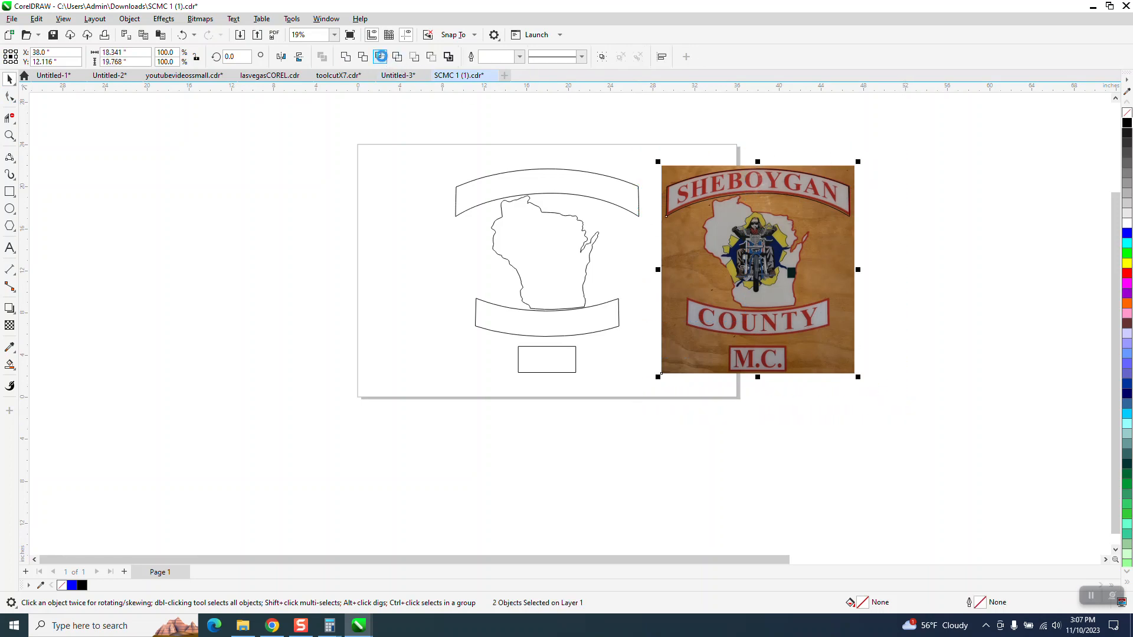
pyautogui.click(380, 56)
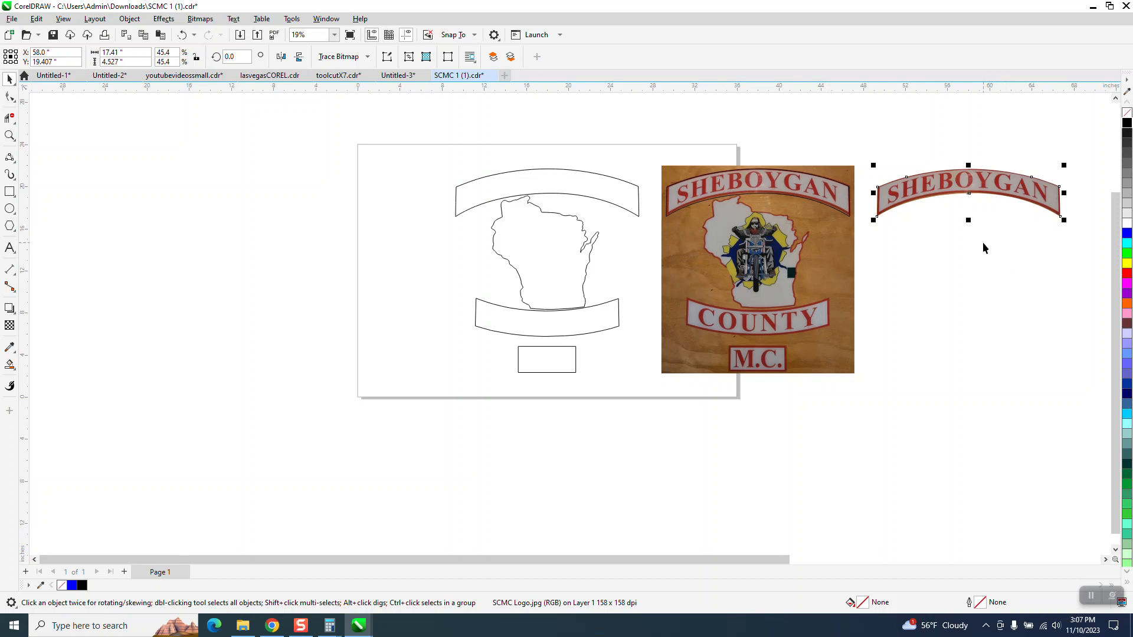
# Step: Delete the SHEBOYGAN cutout and the black banner outline used to make it
pyautogui.press('Delete')
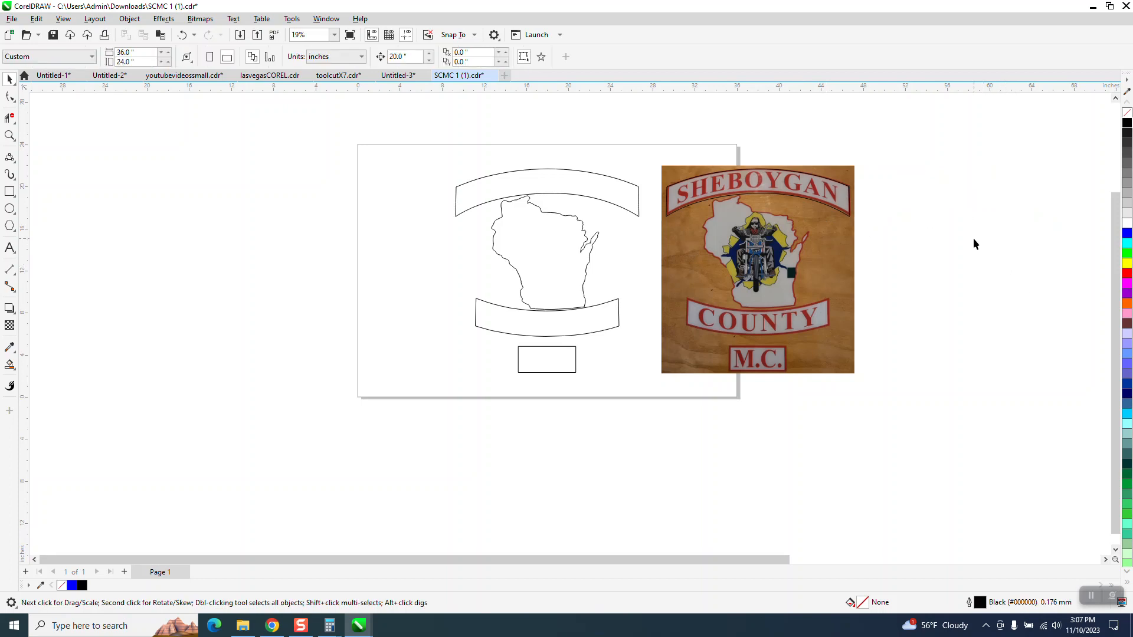
pyautogui.click(848, 187)
pyautogui.press('Left')
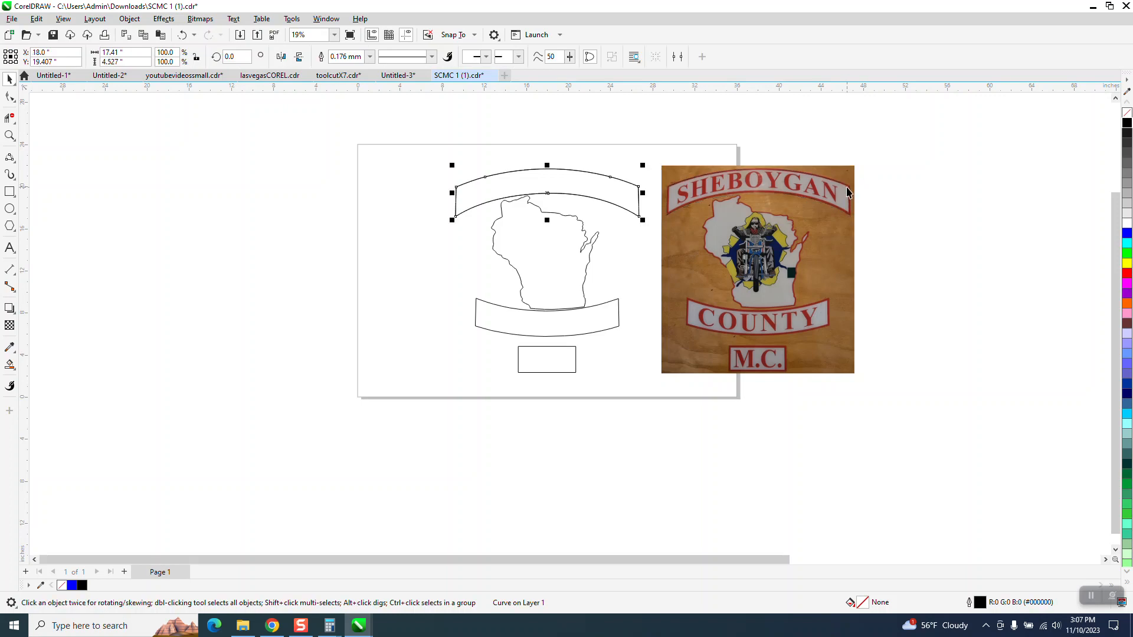
pyautogui.press('Left')
pyautogui.press('Delete')
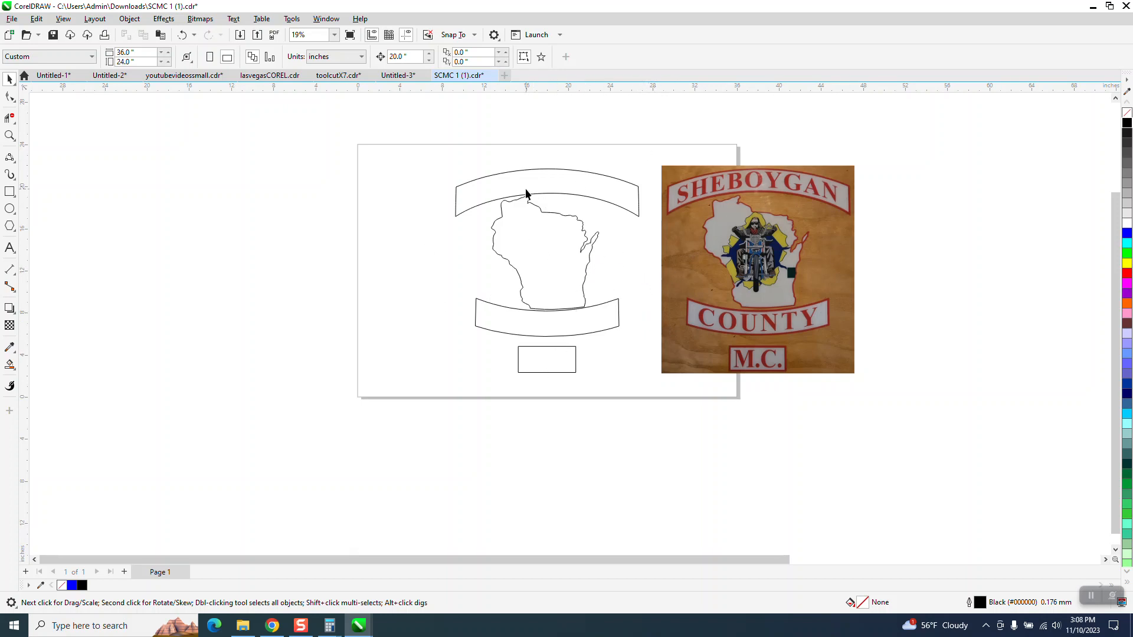
# Step: Smart-fill the upper banner outline in blue and place the filled shape 20 inches right, over the photo's SHEBOYGAN banner
pyautogui.click(10, 367)
pyautogui.click(583, 175)
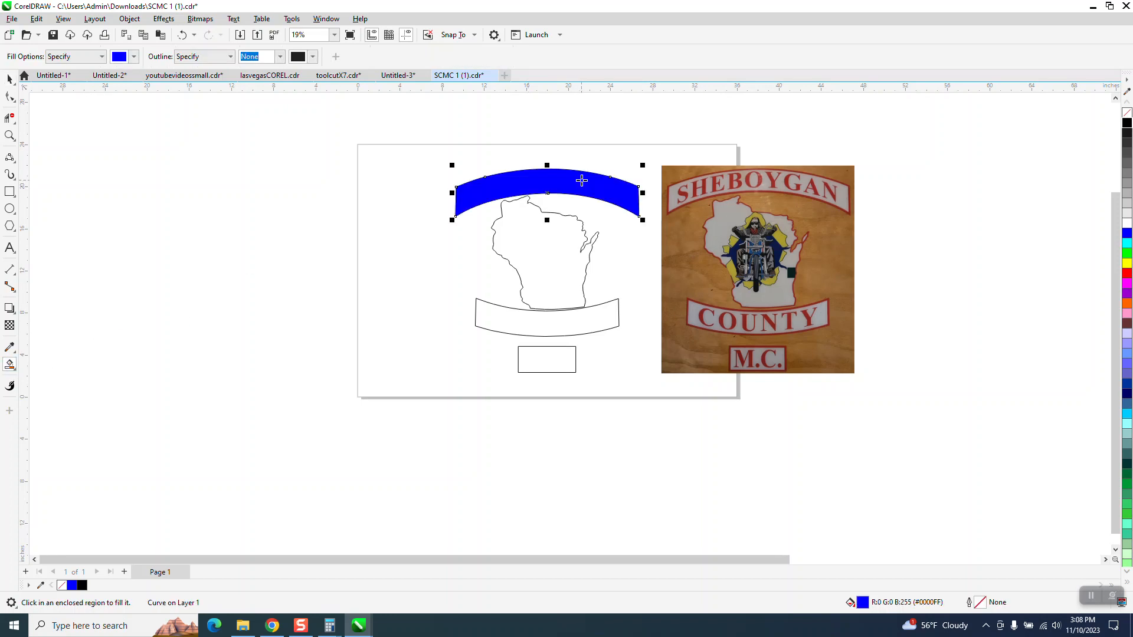
pyautogui.moveTo(582, 180); pyautogui.dragTo(750, 173)
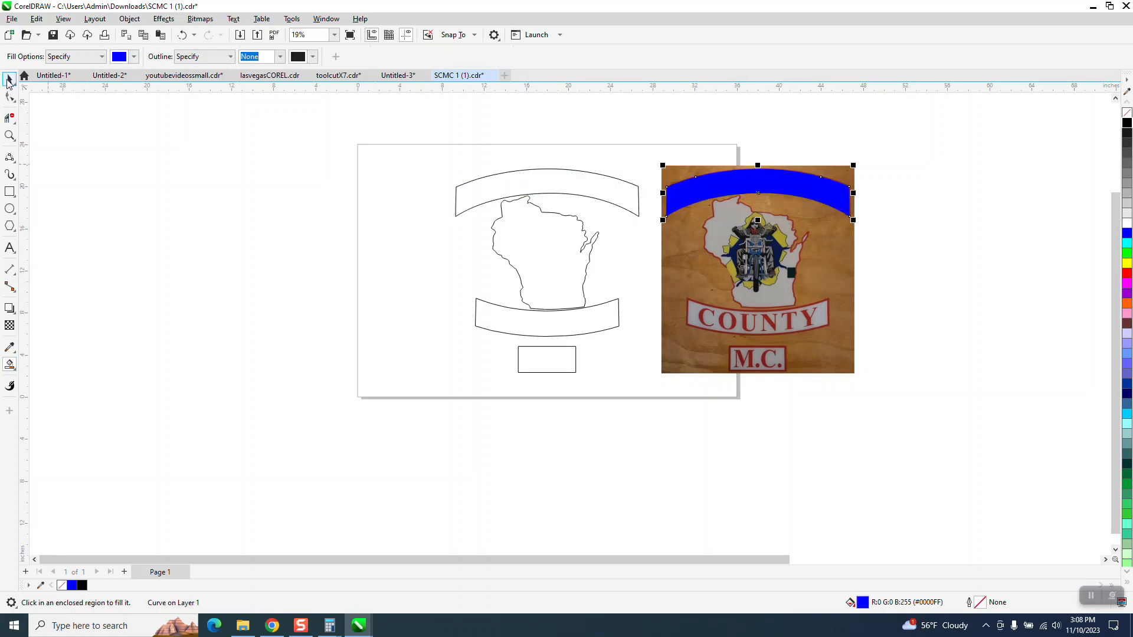
# Step: Smart-fill the Wisconsin outline, the lower banner and the small rectangle in blue
pyautogui.click(576, 270)
pyautogui.click(584, 320)
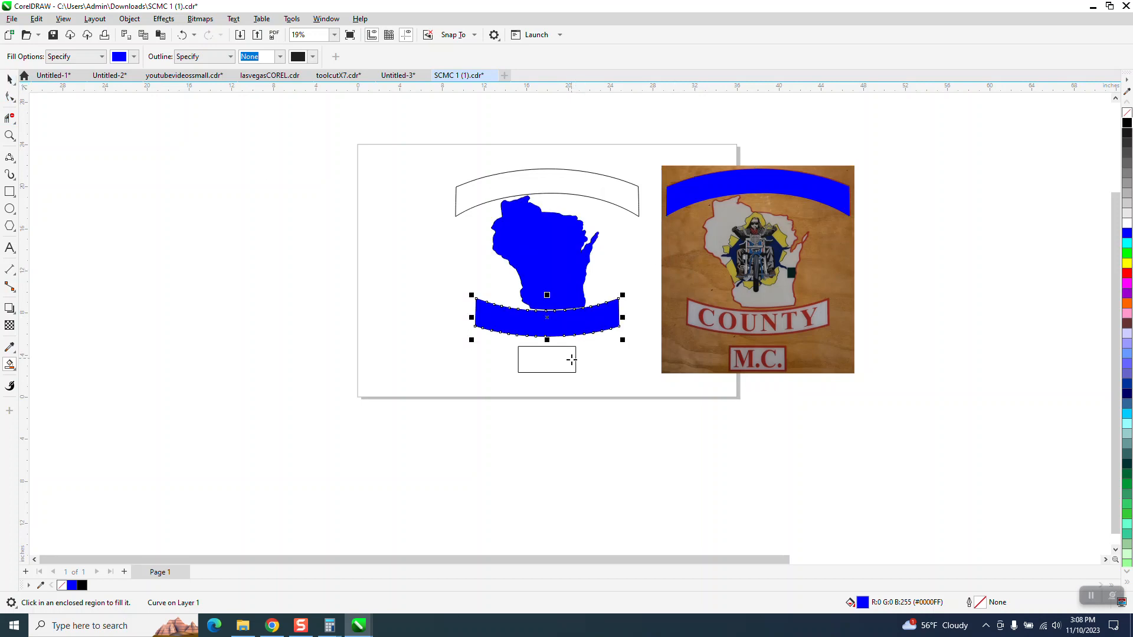
pyautogui.click(571, 359)
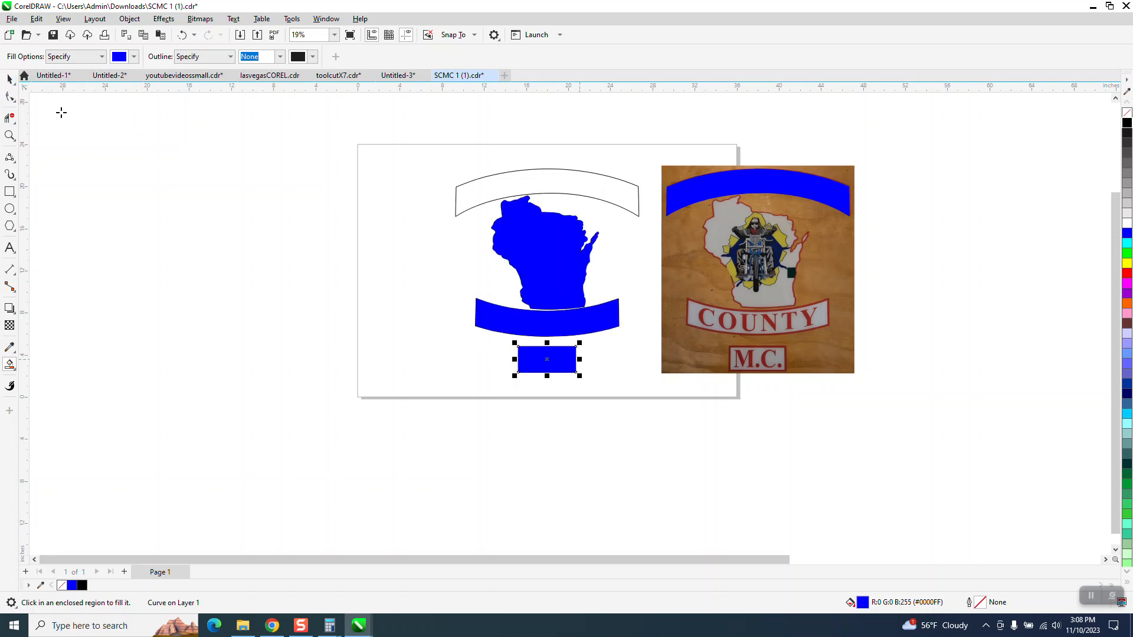
# Step: Intersect the blue upper banner with the photo, move the SHEBOYGAN cutout 20 inches right, and delete the blue banner
pyautogui.click(9, 79)
pyautogui.moveTo(646, 144); pyautogui.dragTo(884, 392)
pyautogui.click(665, 207)
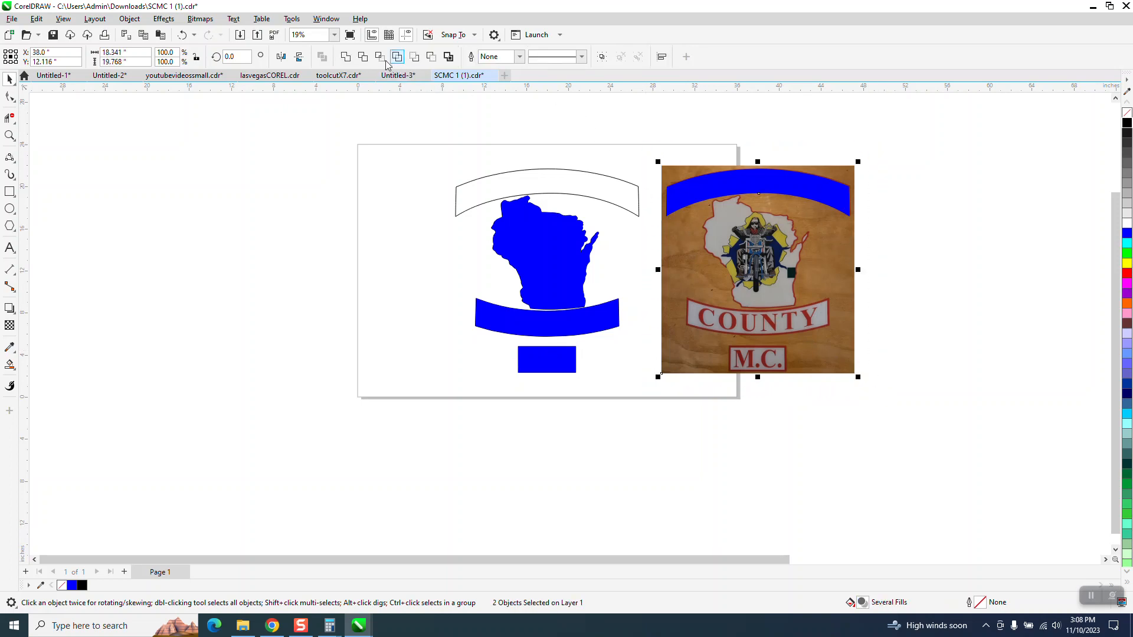
pyautogui.press('Right')
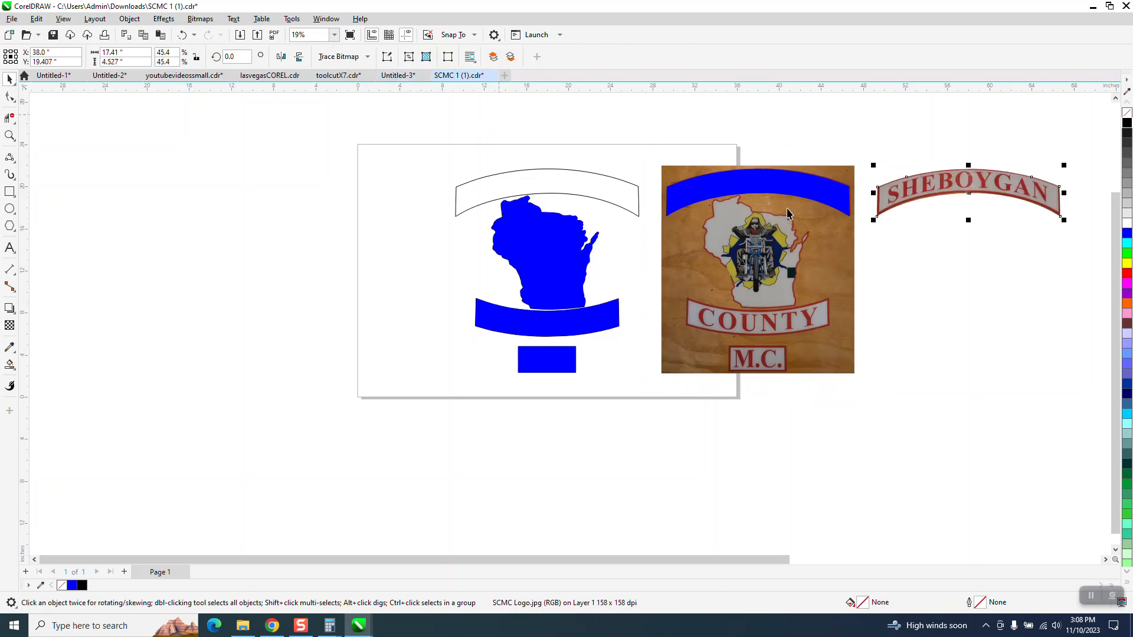
pyautogui.click(801, 194)
pyautogui.press('Delete')
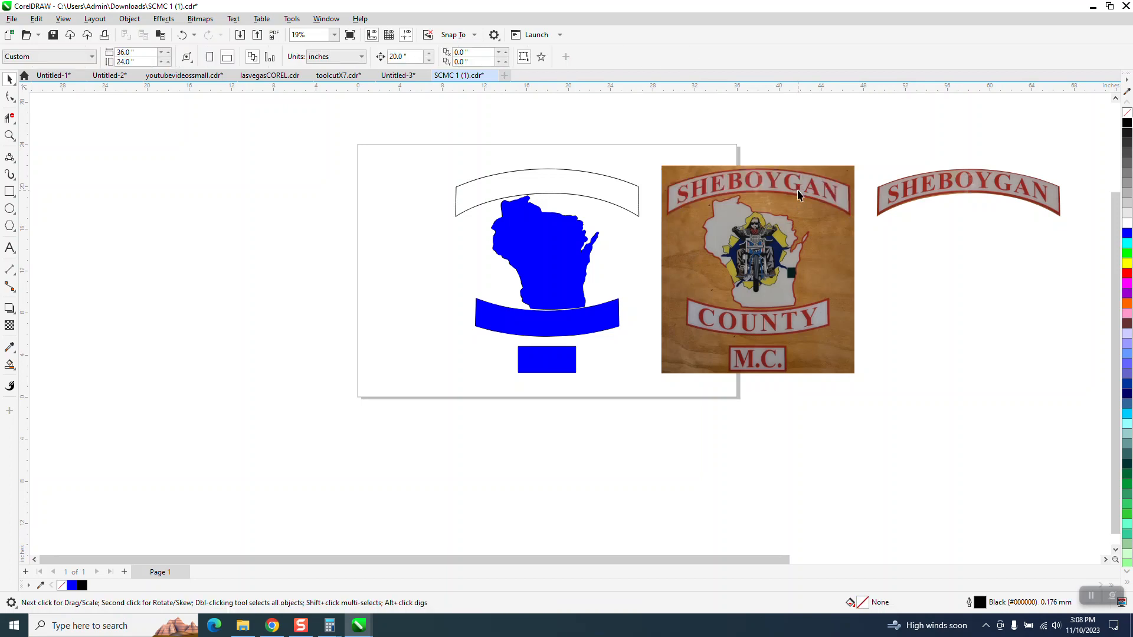
# Step: Crop the Wisconsin emblem by intersecting the photo with the blue state shape, offset the cutout 20 inches right, and delete the blue shape
pyautogui.click(580, 237)
pyautogui.press('Right')
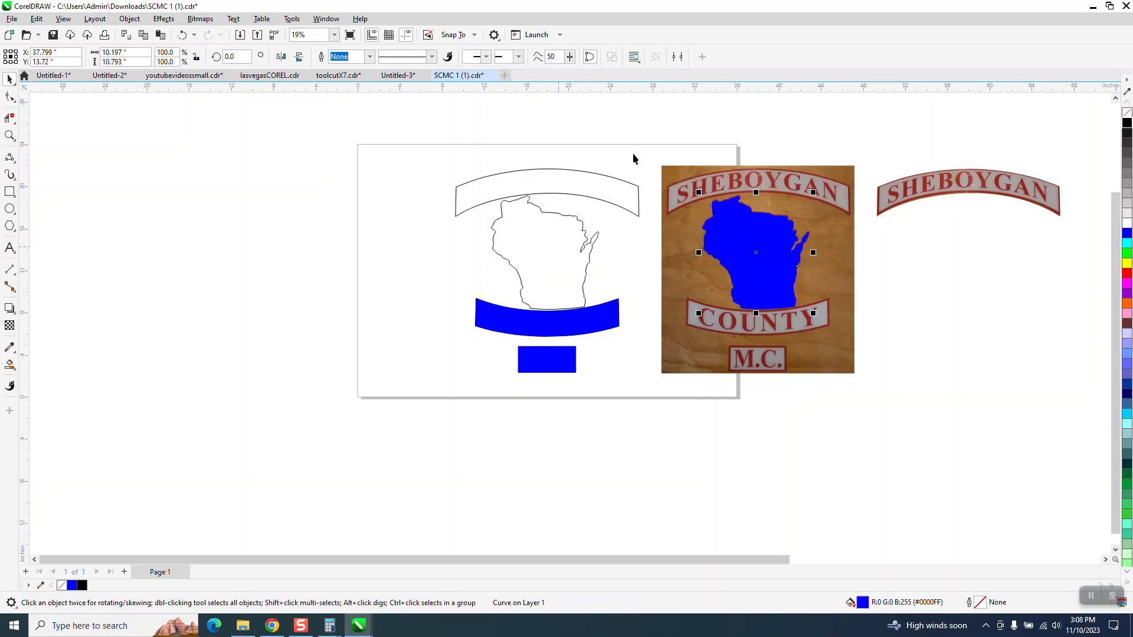
pyautogui.moveTo(643, 144); pyautogui.dragTo(891, 398)
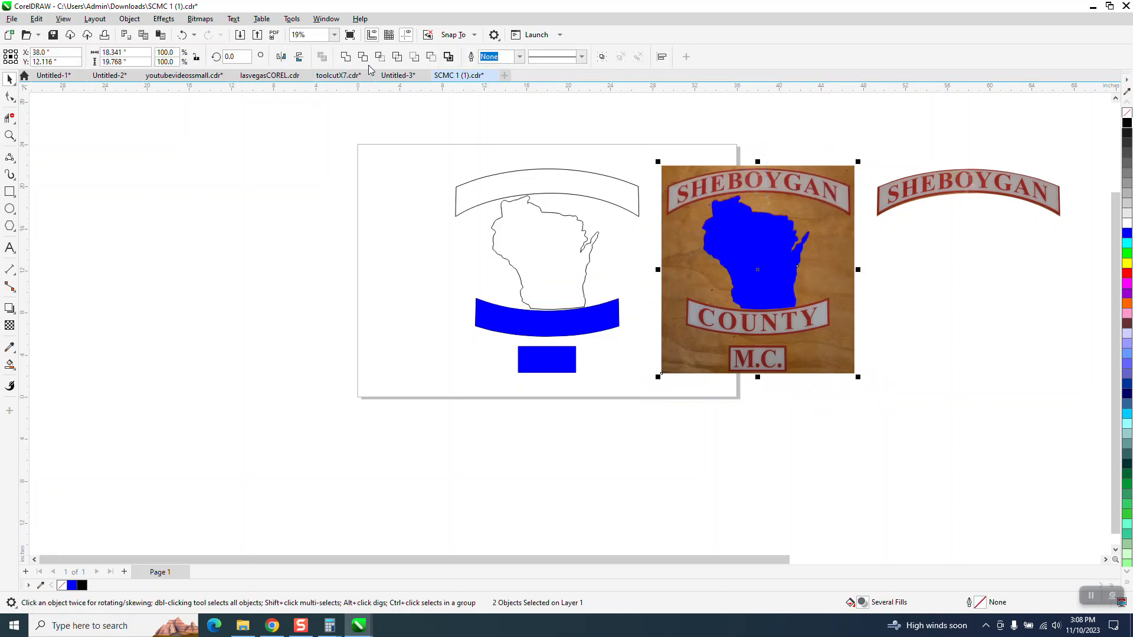
pyautogui.click(380, 58)
pyautogui.press('Right')
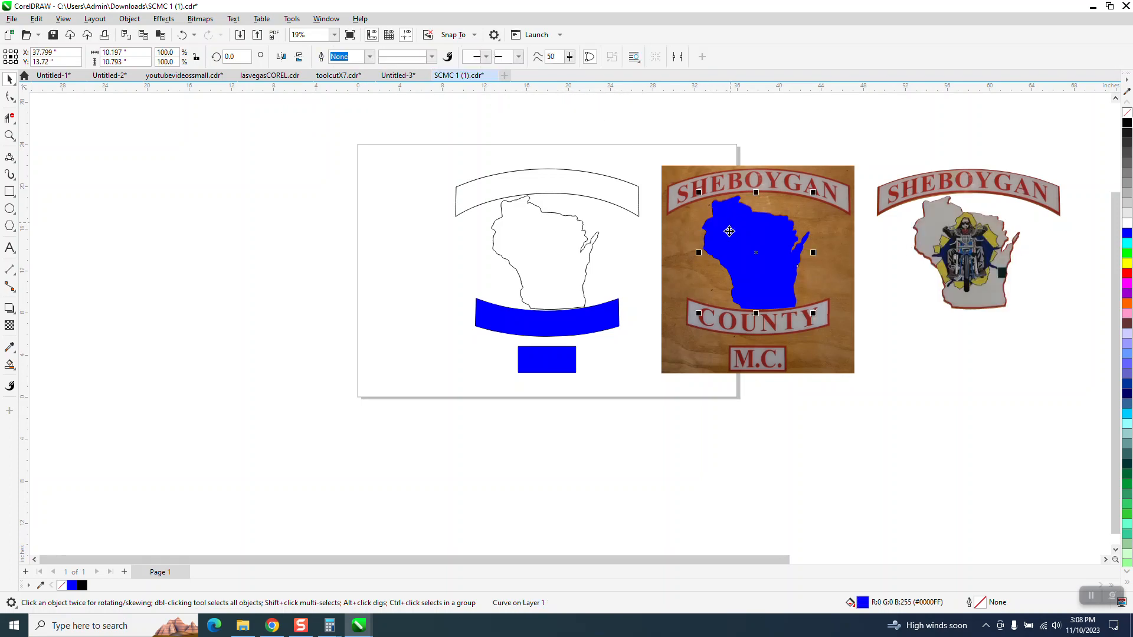
pyautogui.click(729, 245)
pyautogui.press('Delete')
# Step: Intersect the photo with the blue lower banner, offset the COUNTY cutout 20 inches right, and move the blue banner 20 inches up
pyautogui.click(615, 315)
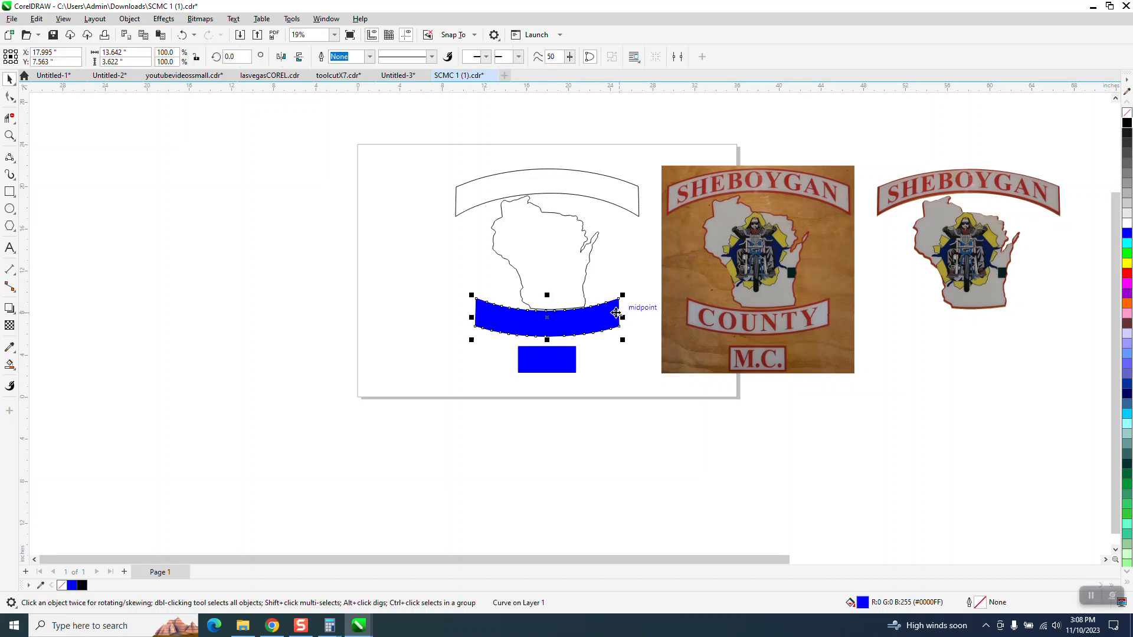
pyautogui.press('Right')
pyautogui.moveTo(653, 149); pyautogui.dragTo(878, 405)
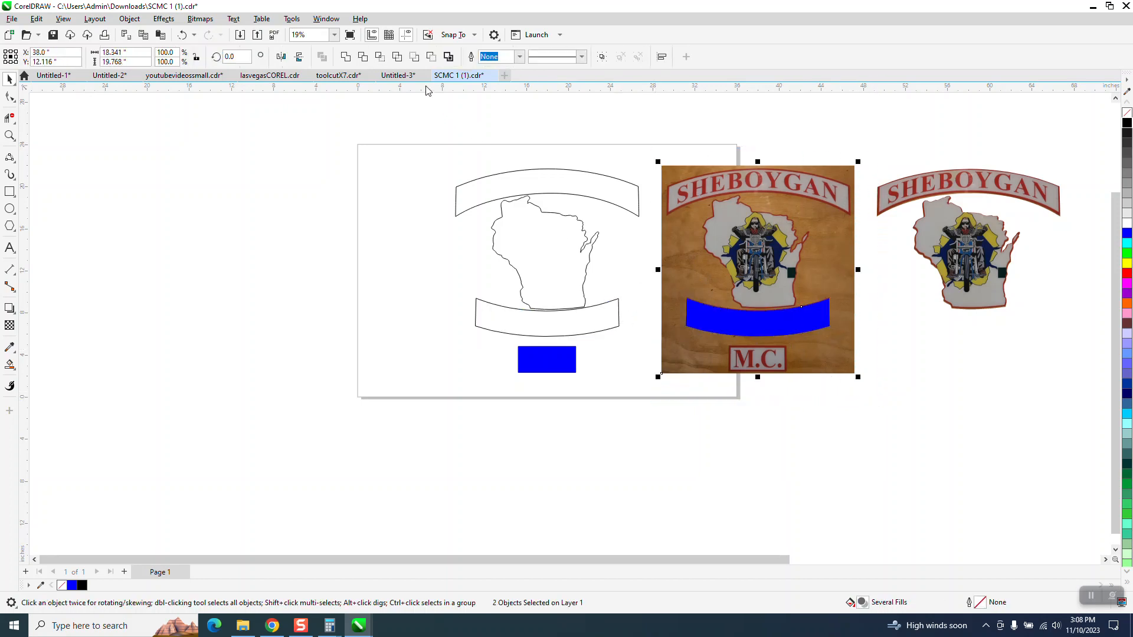
pyautogui.hotkey('ctrl', 'v')
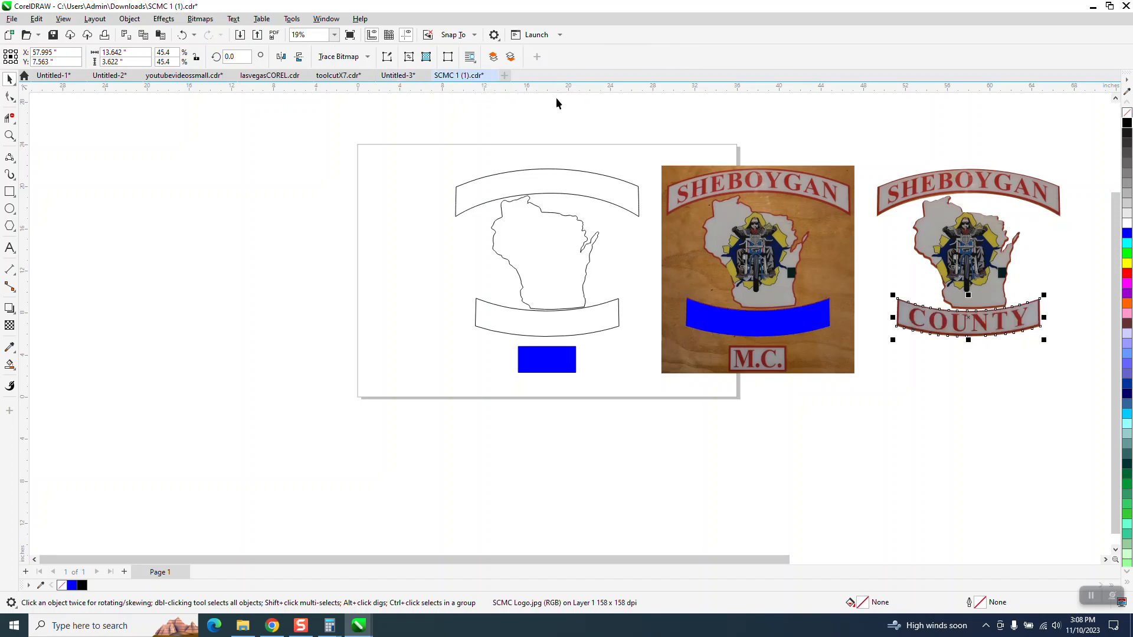
pyautogui.click(765, 313)
pyautogui.press('Up')
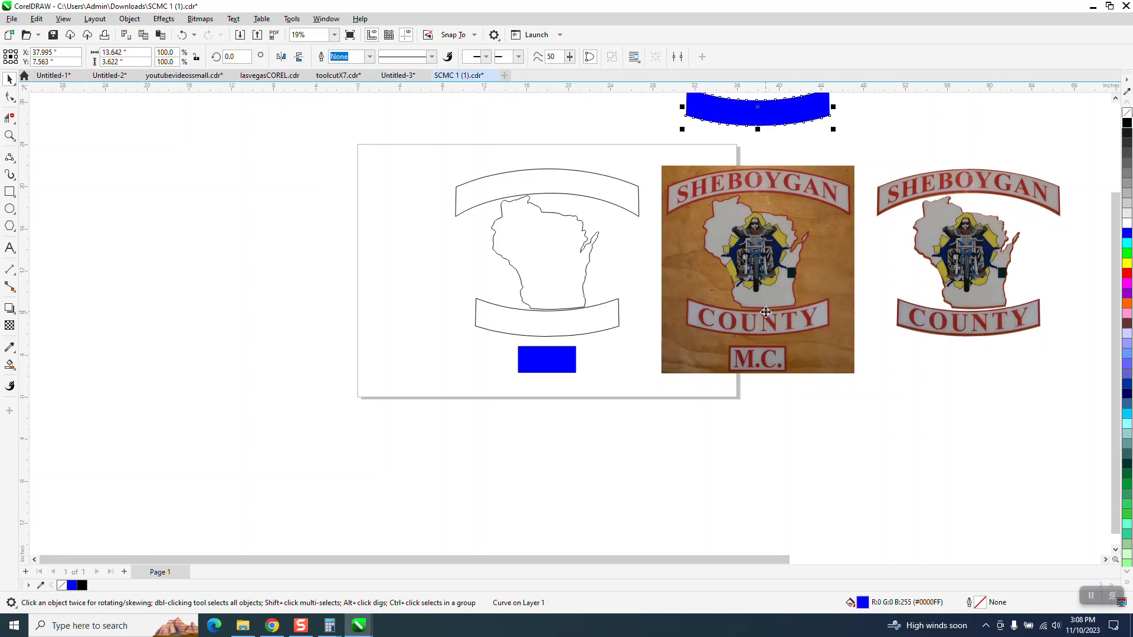
# Step: Place the blue rectangle over the photo's M.C. plate, intersect it with the photo, and move the M.C. cutout 20 inches right
pyautogui.click(535, 365)
pyautogui.press('Right')
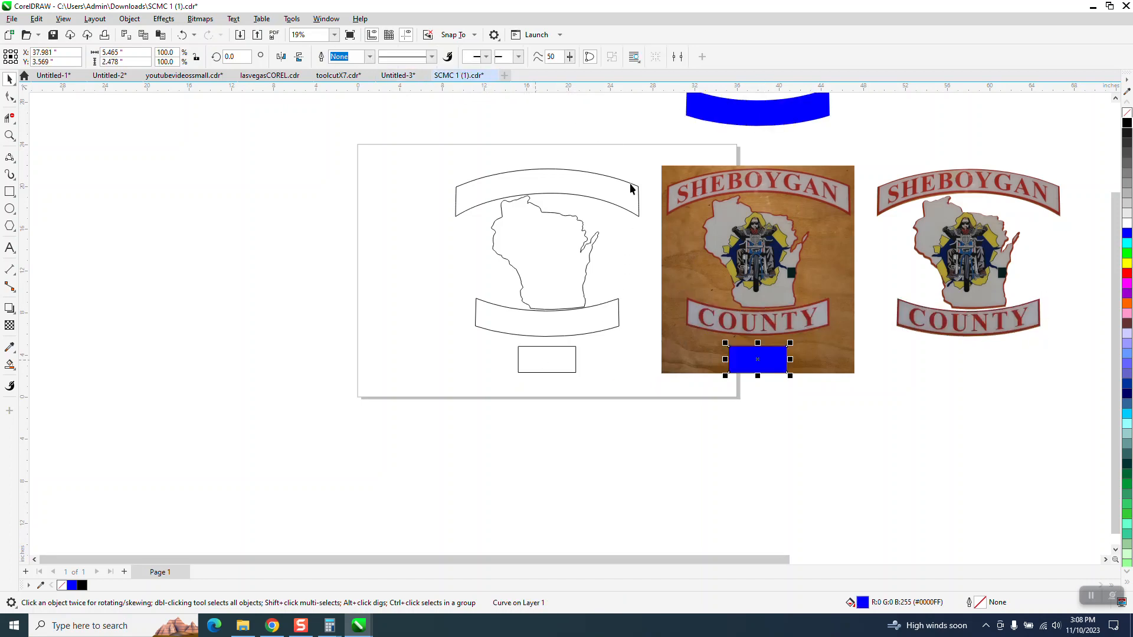
pyautogui.moveTo(641, 152); pyautogui.dragTo(862, 380)
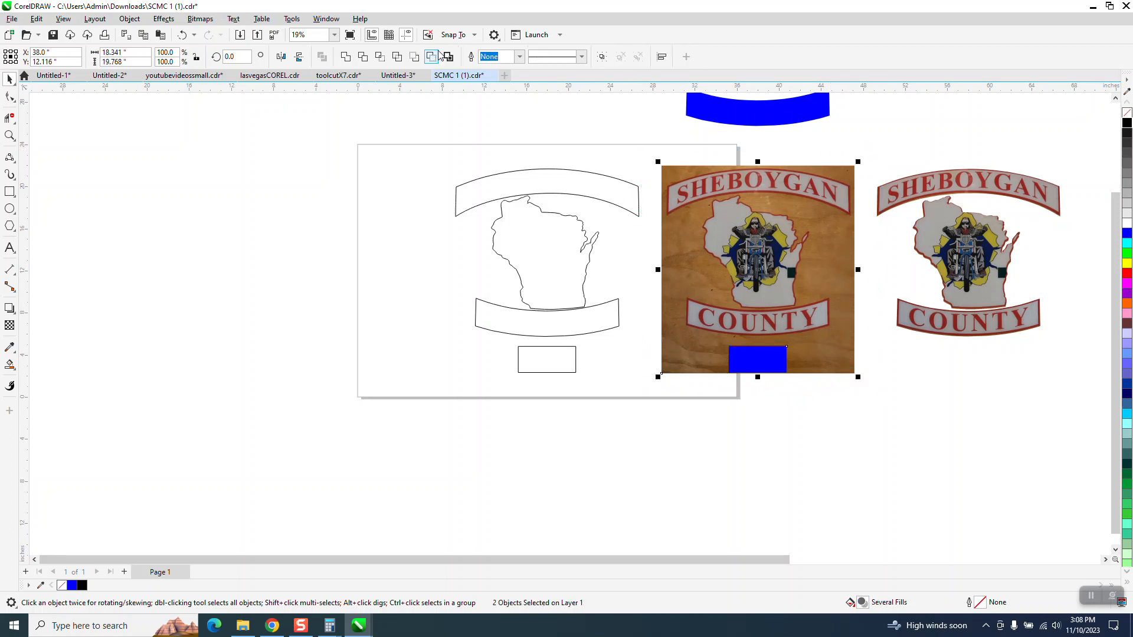
pyautogui.click(382, 56)
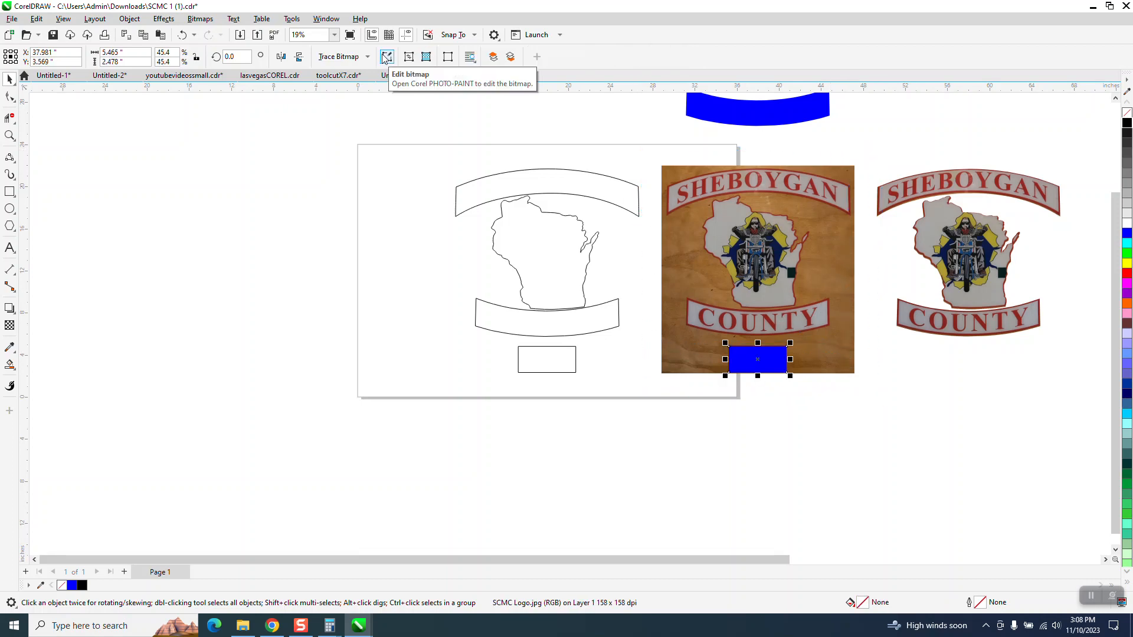
pyautogui.press('Right')
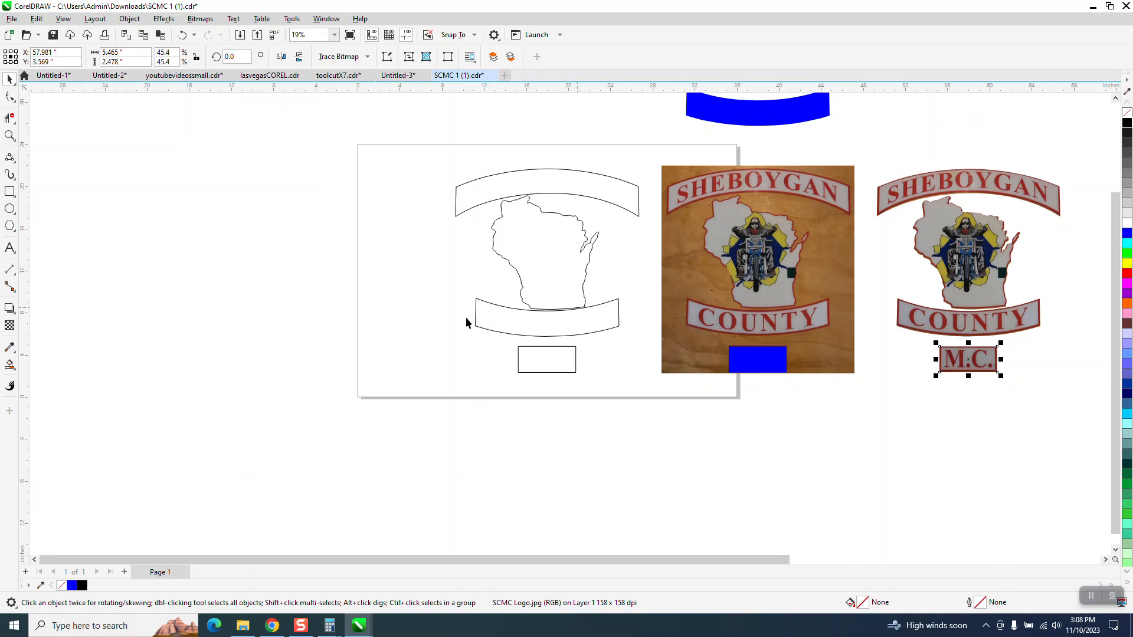
# Step: Delete the blue rectangle covering M.C. and the blue banner above the photo
pyautogui.scroll(-1, 462, 307)
pyautogui.click(698, 352)
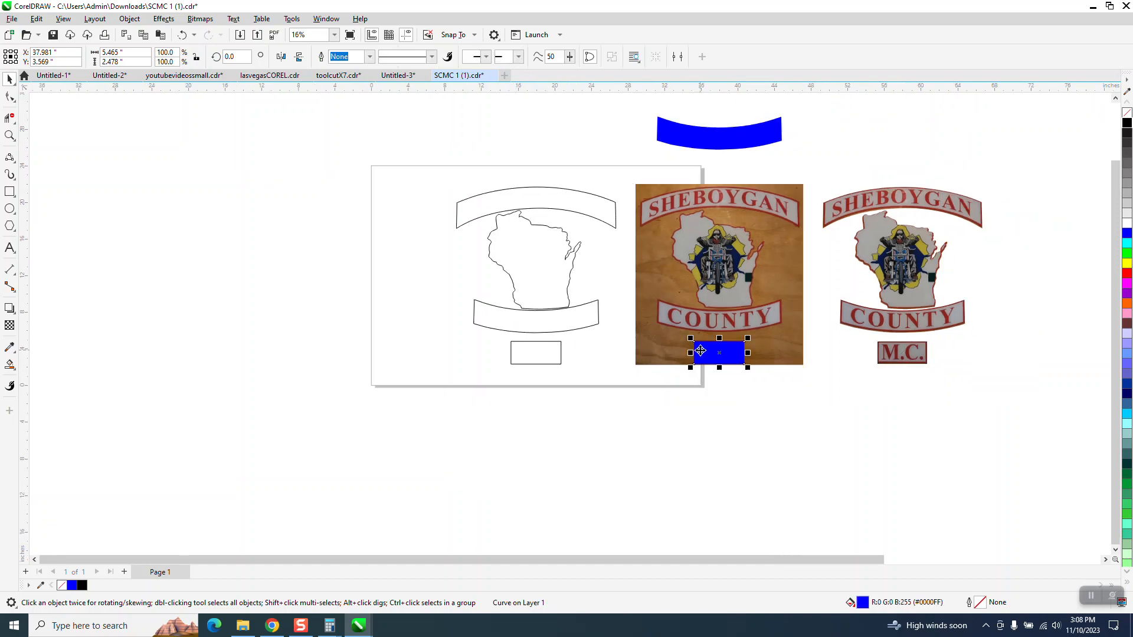
pyautogui.press('Delete')
pyautogui.click(734, 137)
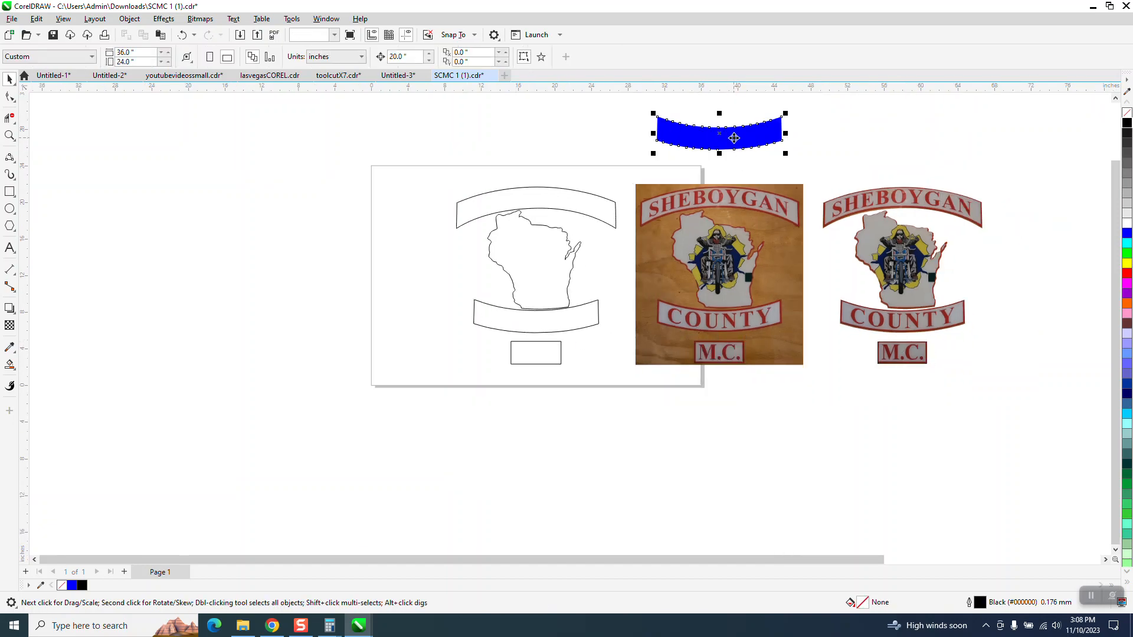
pyautogui.press('Delete')
# Step: Move the SHEBOYGAN cutout's lower-right corner node and bottom-middle node slightly up to trim the wood edge
pyautogui.click(9, 135)
pyautogui.moveTo(804, 163); pyautogui.dragTo(1063, 296)
pyautogui.moveTo(600, 178); pyautogui.dragTo(838, 364)
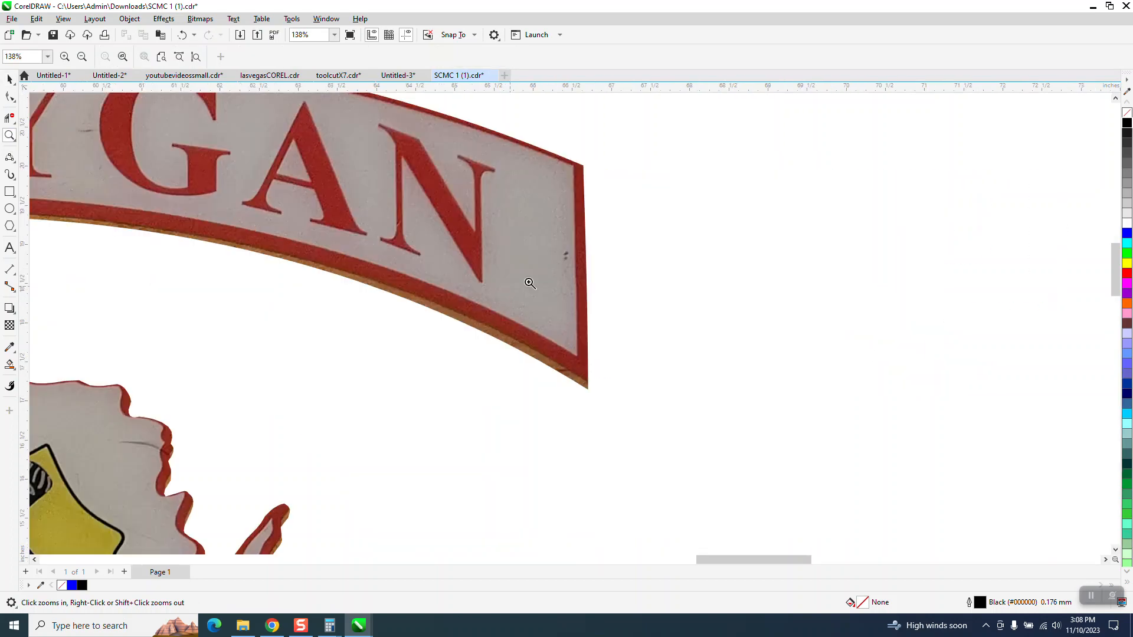
pyautogui.scroll(-2, 727, 381)
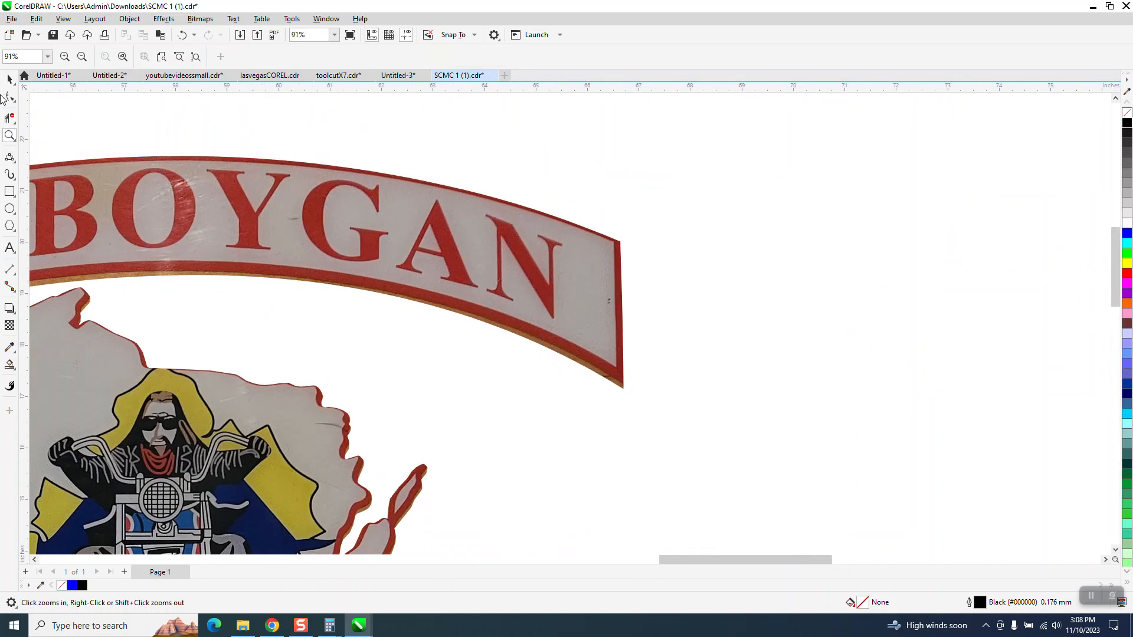
pyautogui.click(7, 98)
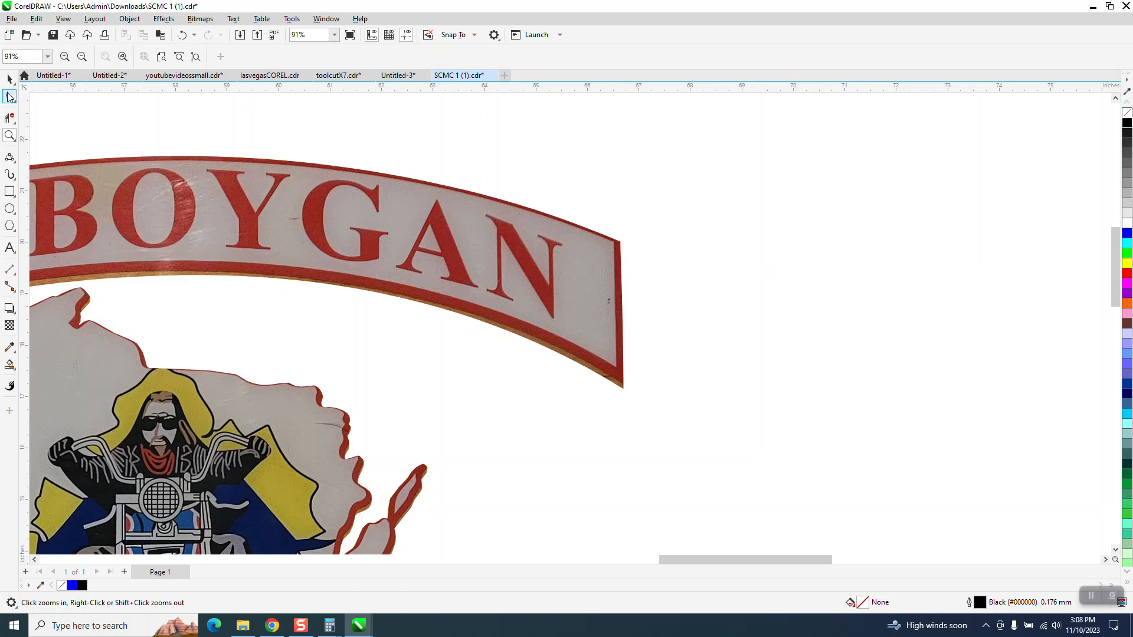
pyautogui.click(617, 386)
pyautogui.moveTo(623, 390); pyautogui.dragTo(626, 384)
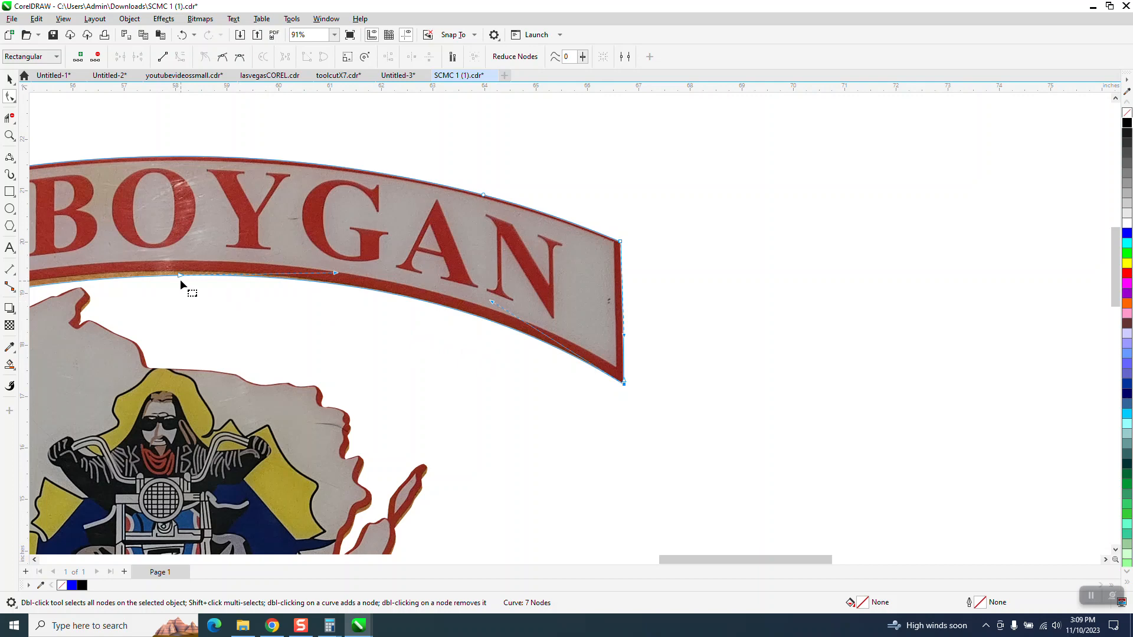
pyautogui.moveTo(179, 275); pyautogui.dragTo(175, 273)
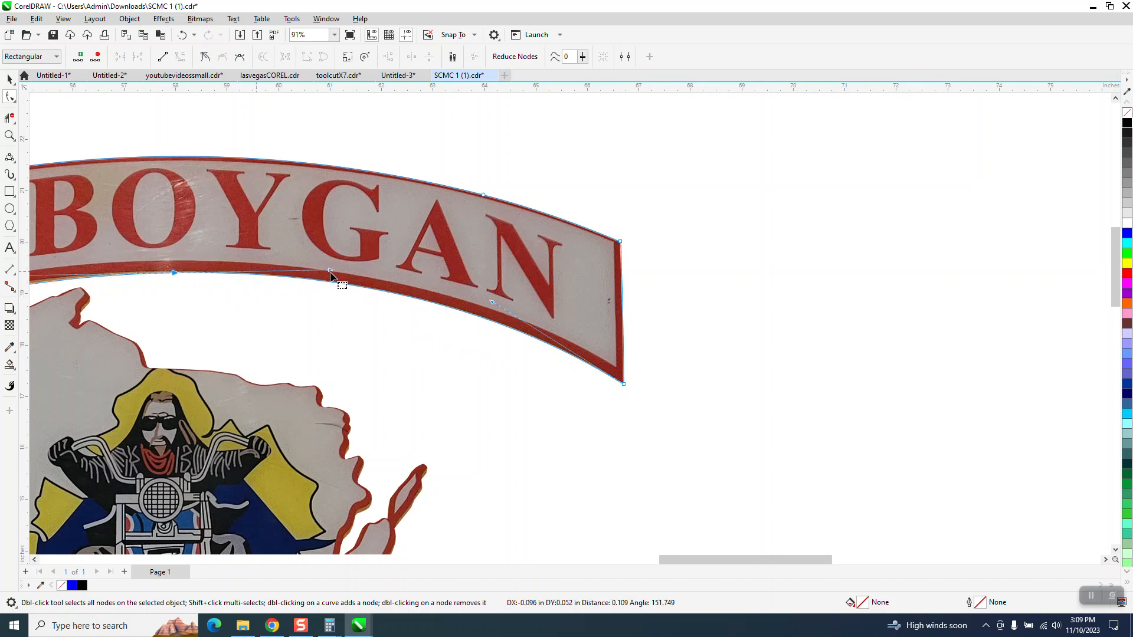
# Step: Reshape the left half of the SHEBOYGAN cutout's bottom edge and raise its lower-left corner to the red border
pyautogui.scroll(-2, 488, 257)
pyautogui.click(9, 136)
pyautogui.moveTo(31, 212); pyautogui.dragTo(395, 313)
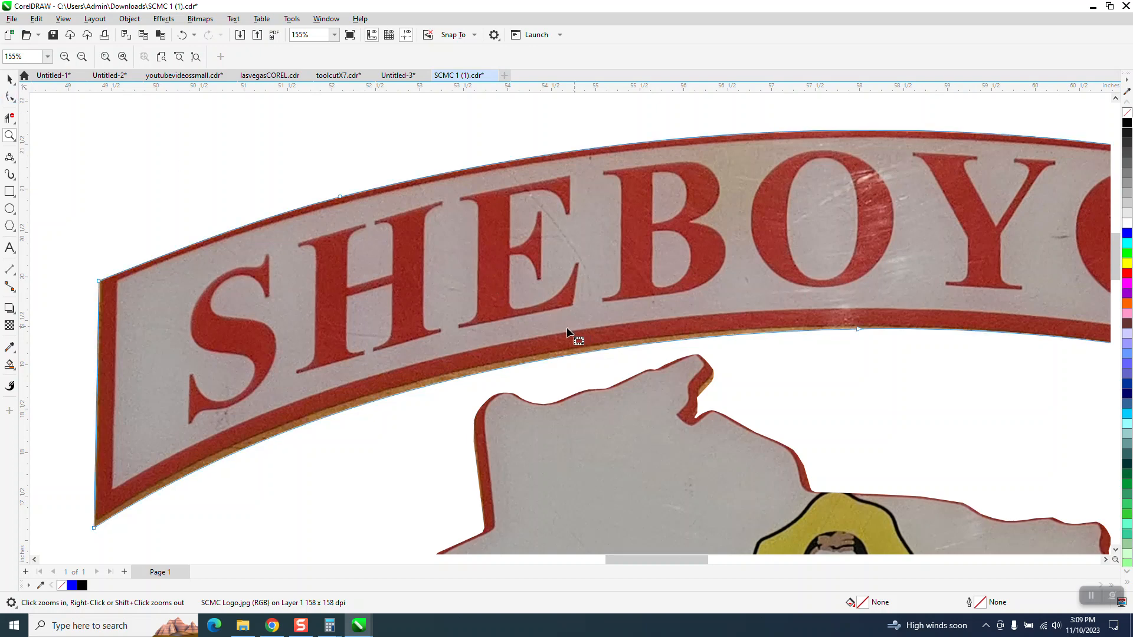
pyautogui.click(10, 97)
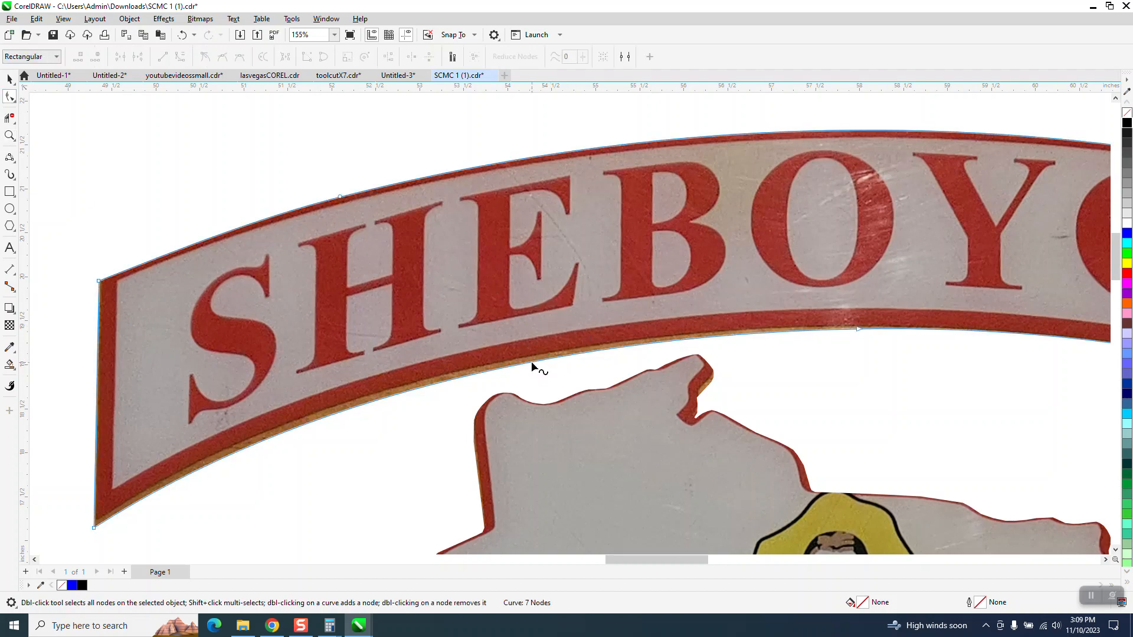
pyautogui.moveTo(531, 363); pyautogui.dragTo(529, 354)
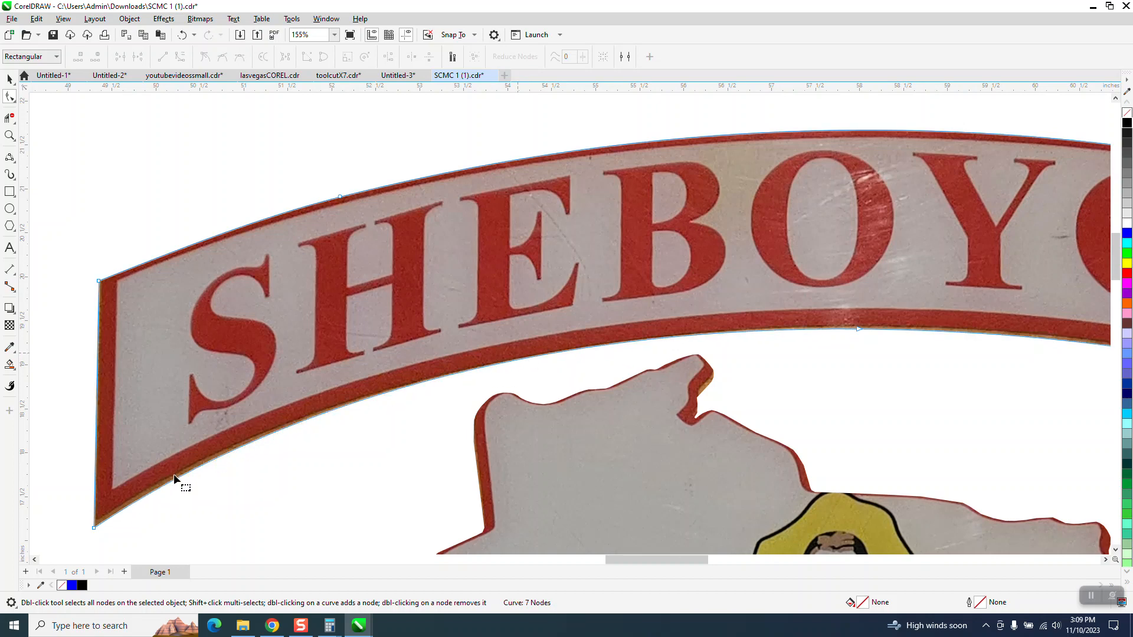
pyautogui.moveTo(94, 530); pyautogui.dragTo(94, 522)
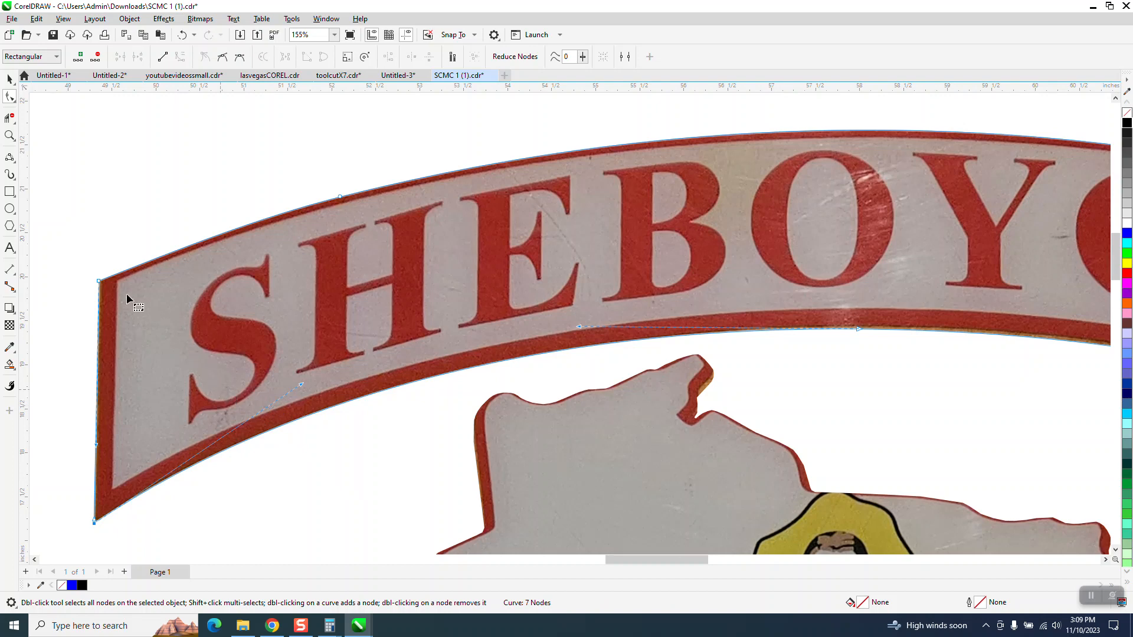
# Step: Raise the SHEBOYGAN cutout's upper-left corner node and the neighbouring top-edge node slightly to widen the red border
pyautogui.click(99, 282)
pyautogui.click(179, 250)
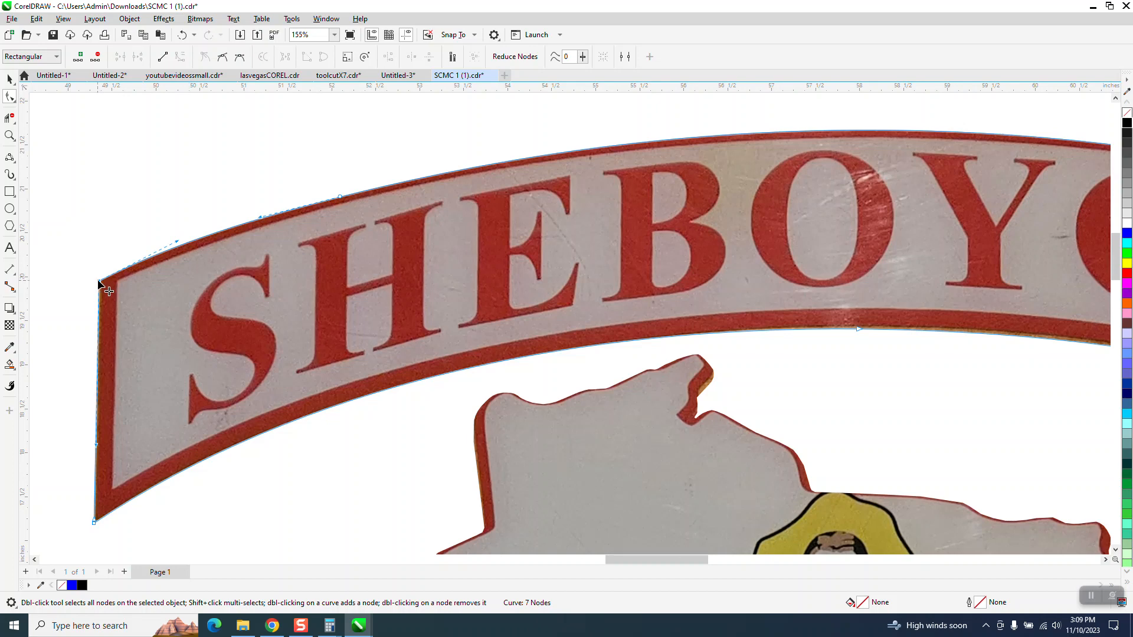
pyautogui.moveTo(98, 281); pyautogui.dragTo(100, 273)
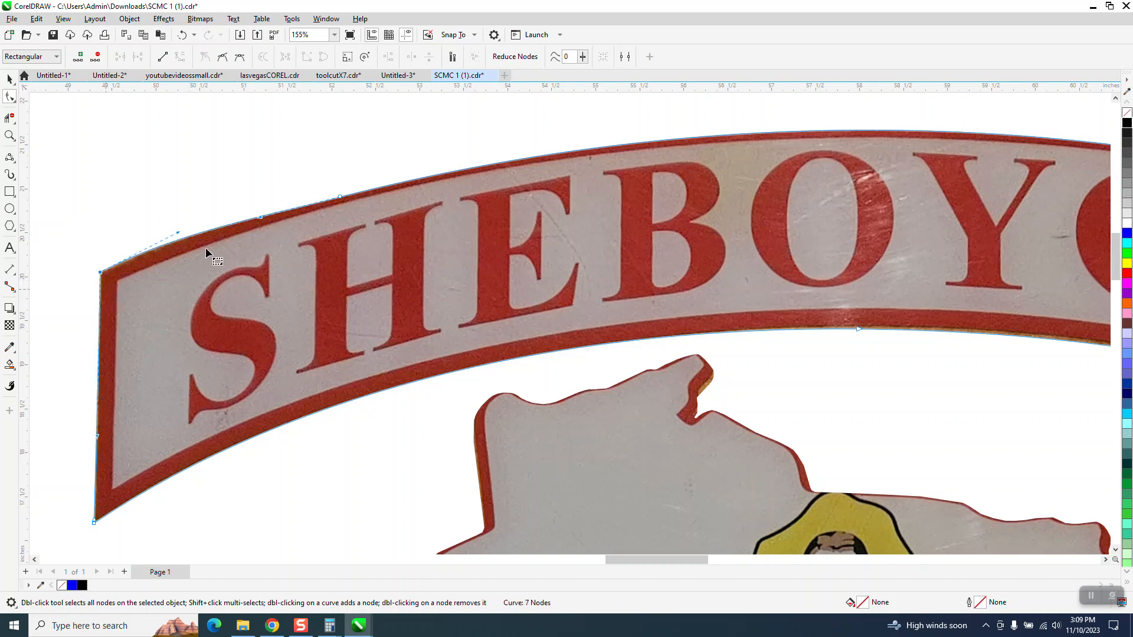
pyautogui.moveTo(339, 197); pyautogui.dragTo(337, 190)
pyautogui.scroll(-2, 341, 208)
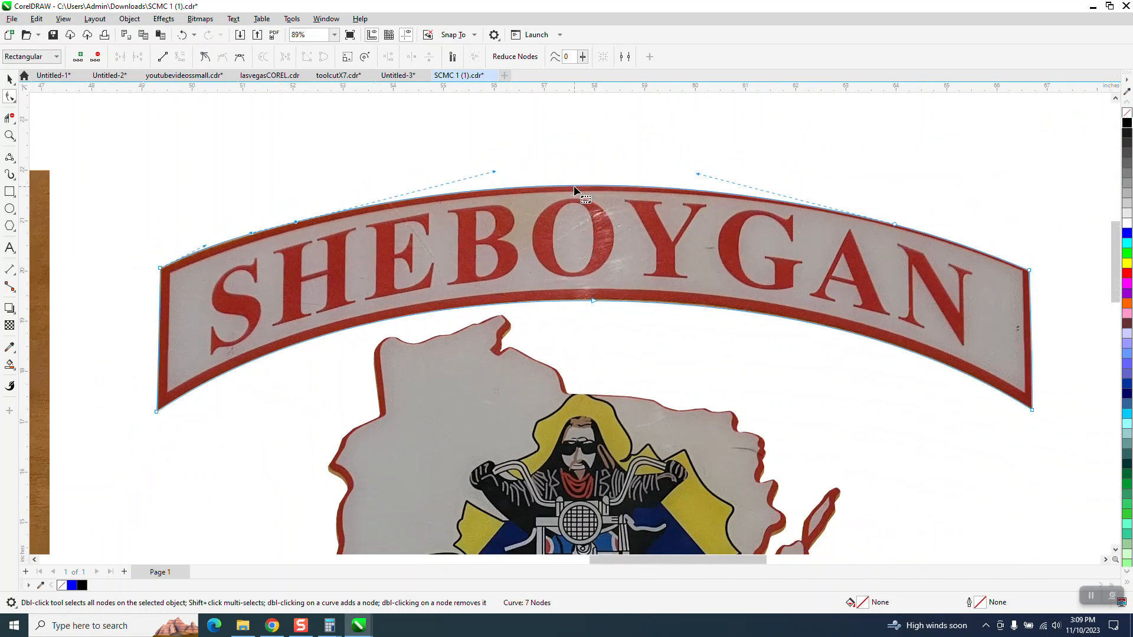
# Step: Deselect the banner cutout and set the nudge distance to .01 inches
pyautogui.click(10, 79)
pyautogui.click(207, 130)
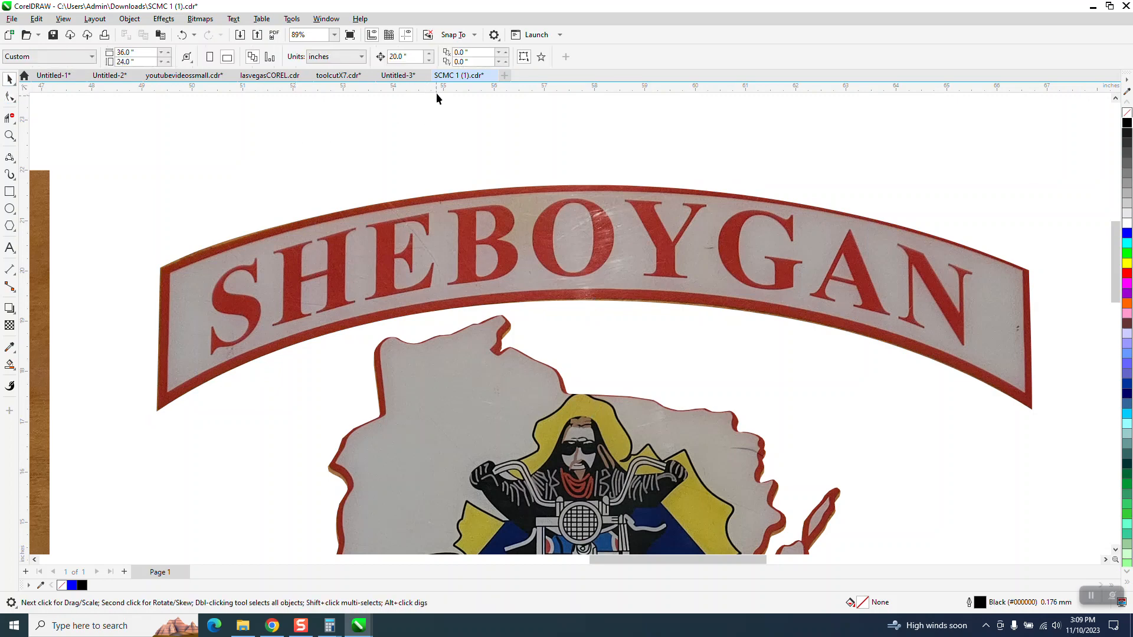
pyautogui.click(404, 56)
pyautogui.write('.01')
# Step: Bend the middle of the SHEBOYGAN cutout's top edge slightly upward above the letter O
pyautogui.click(9, 135)
pyautogui.moveTo(435, 147)
pyautogui.mouseDown()
pyautogui.moveTo(687, 269)
pyautogui.moveTo(838, 318)
pyautogui.mouseUp()
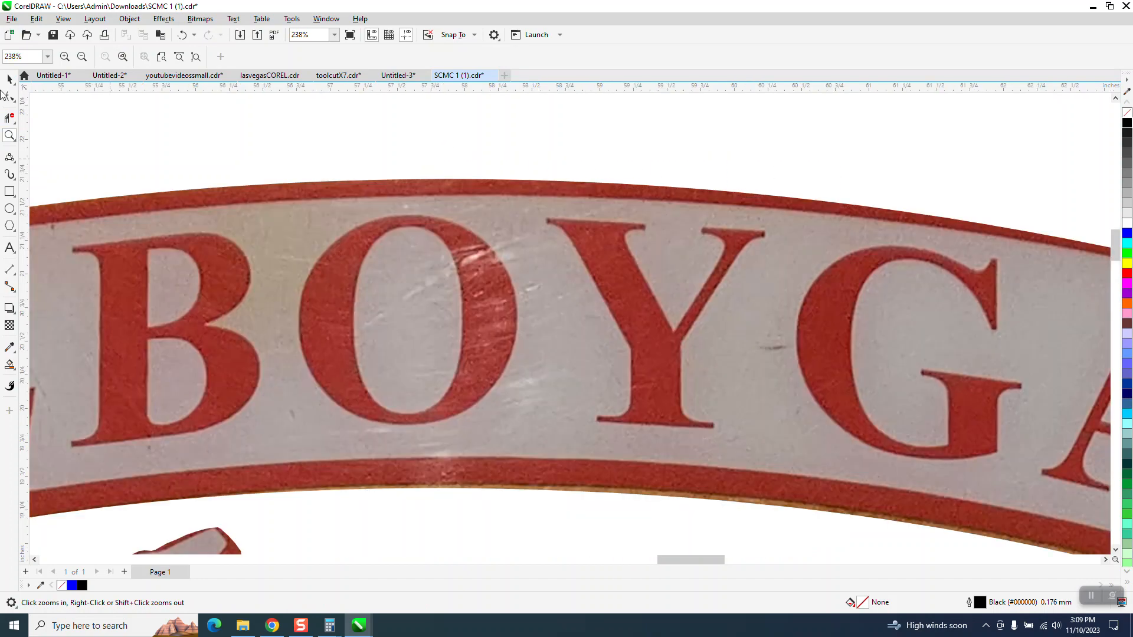
pyautogui.click(8, 96)
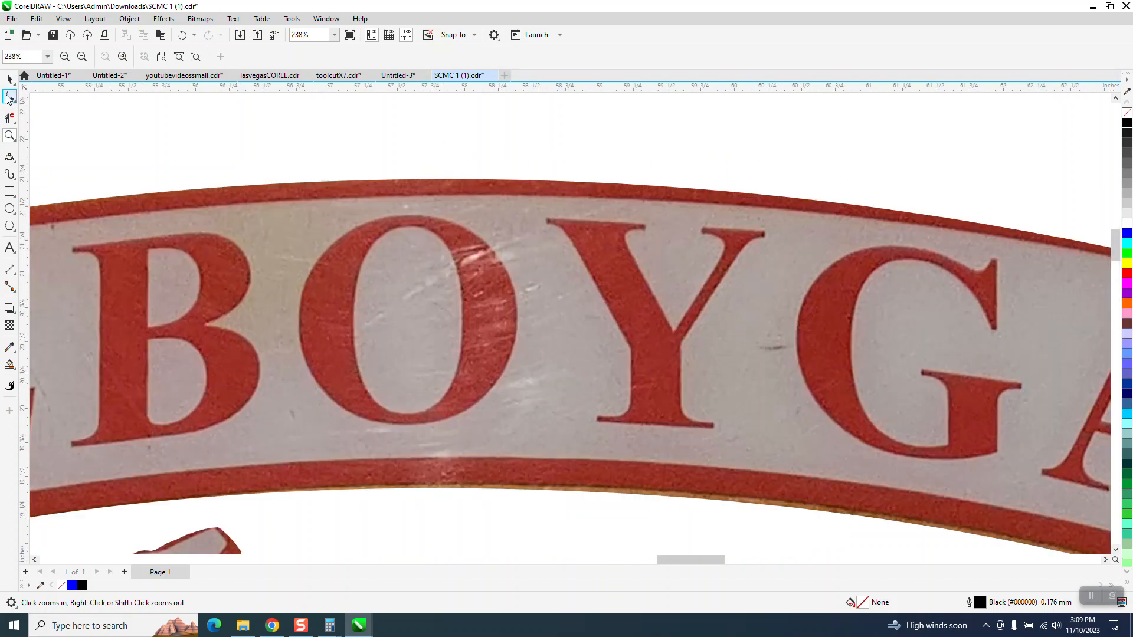
pyautogui.click(497, 180)
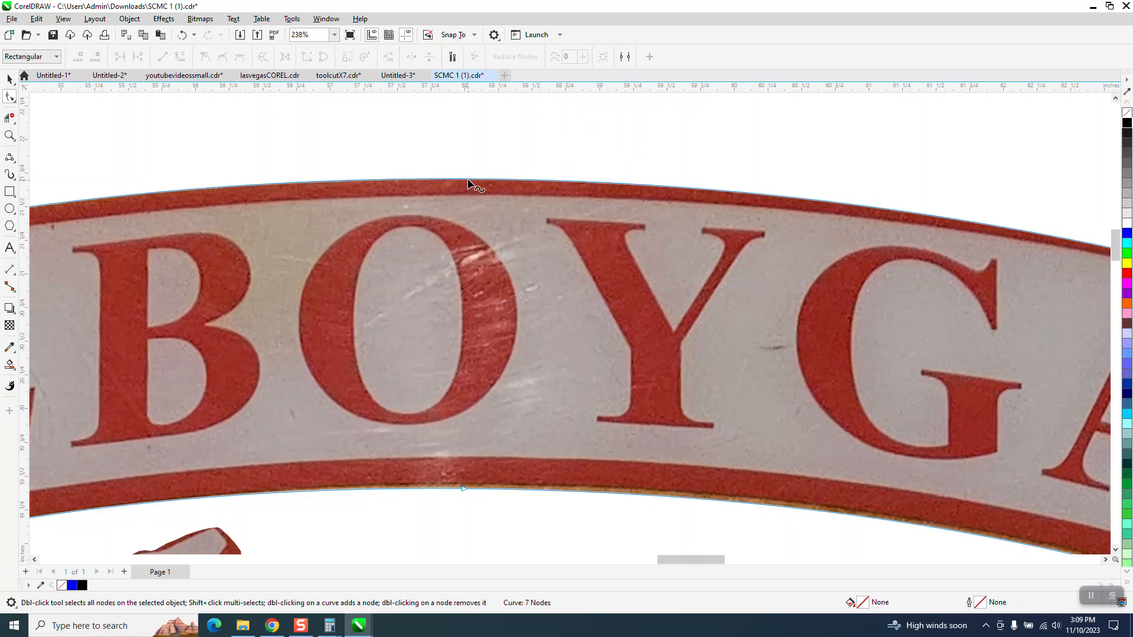
pyautogui.moveTo(470, 181); pyautogui.dragTo(473, 177)
pyautogui.scroll(-1, 453, 176)
pyautogui.scroll(-3, 453, 175)
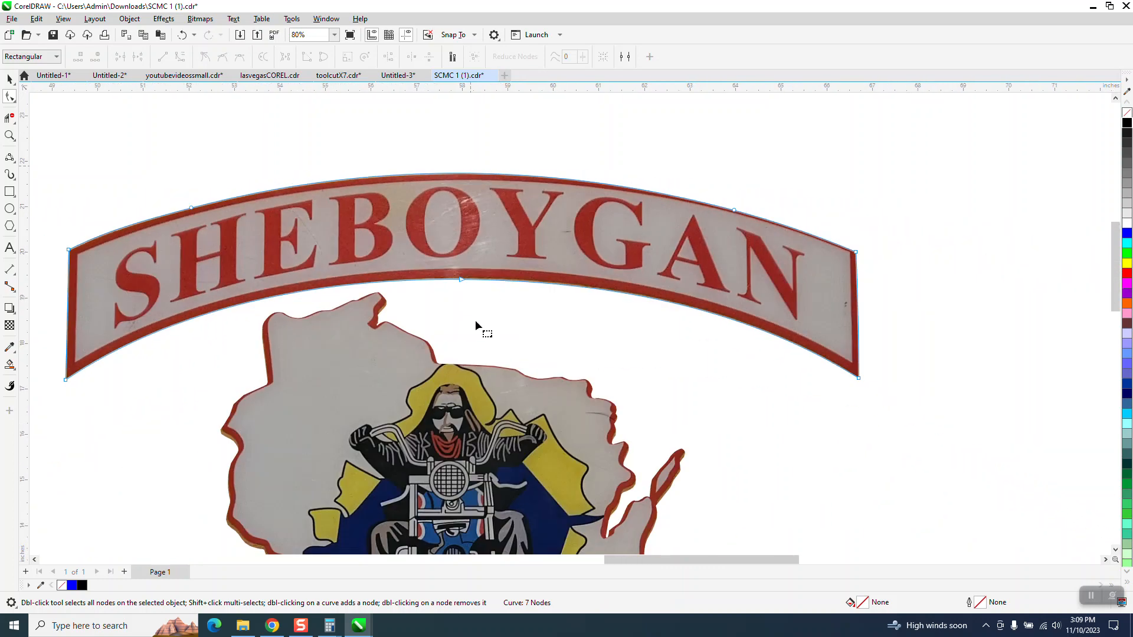
# Step: Delete the four outline nodes around the wood-coloured sliver at the northern tip of the Wisconsin cutout
pyautogui.scroll(-1, 312, 296)
pyautogui.click(10, 136)
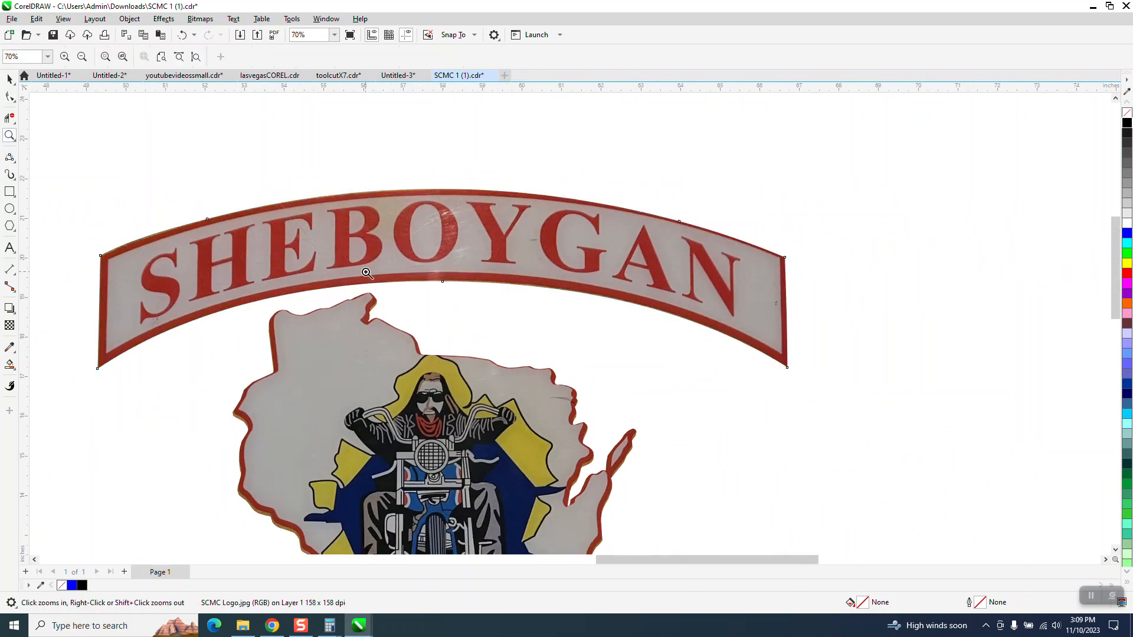
pyautogui.moveTo(364, 288); pyautogui.dragTo(468, 335)
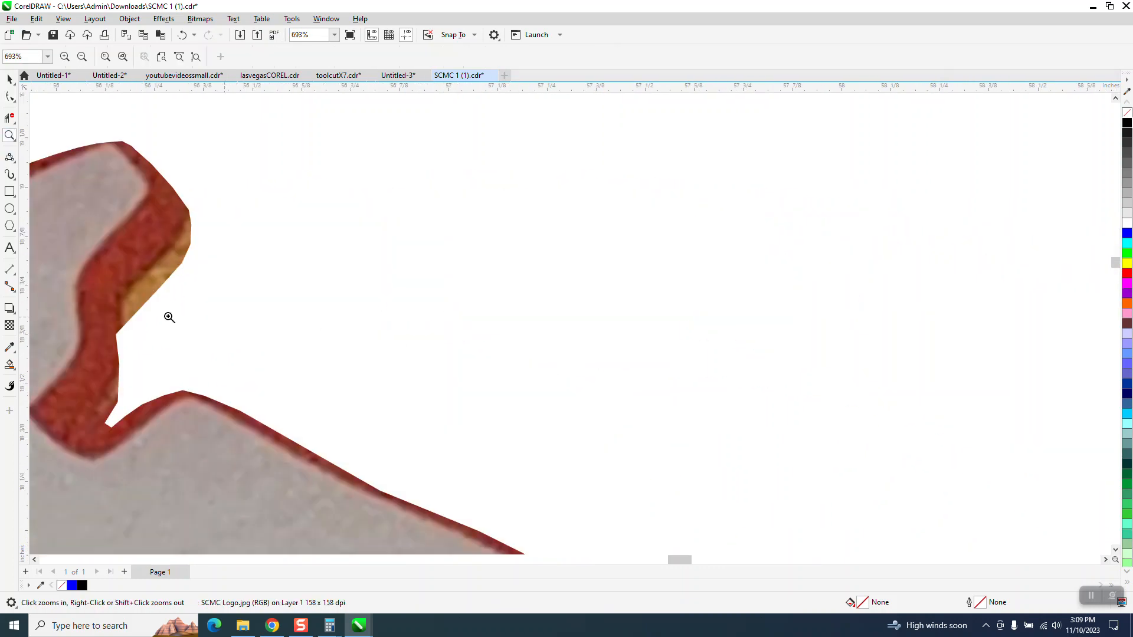
pyautogui.click(9, 96)
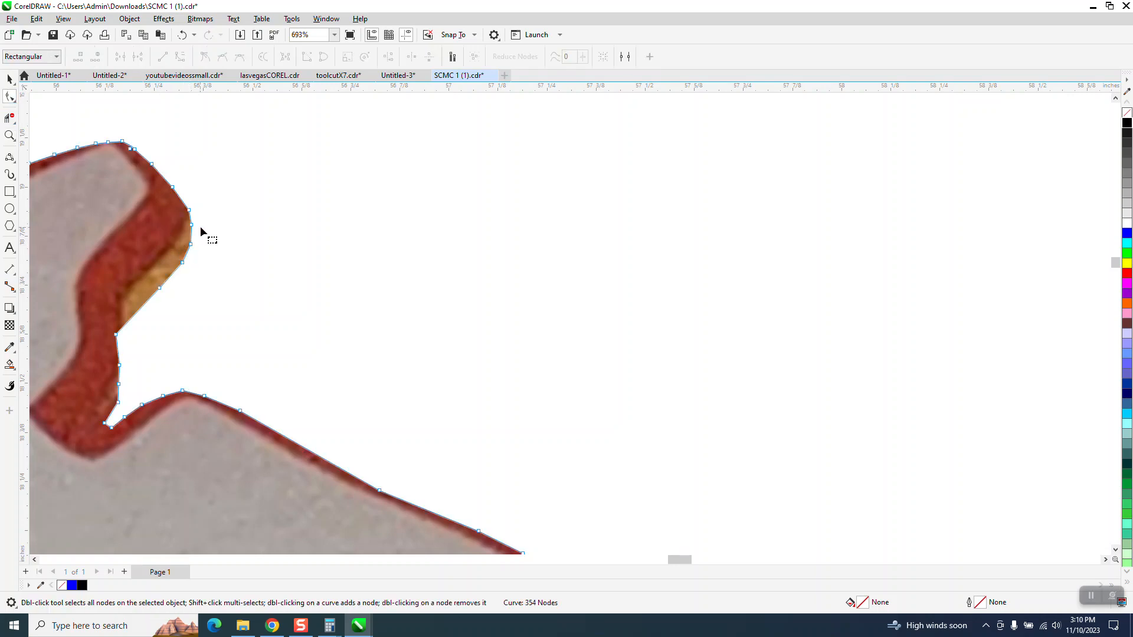
pyautogui.click(9, 136)
pyautogui.moveTo(68, 188); pyautogui.dragTo(326, 358)
pyautogui.click(10, 96)
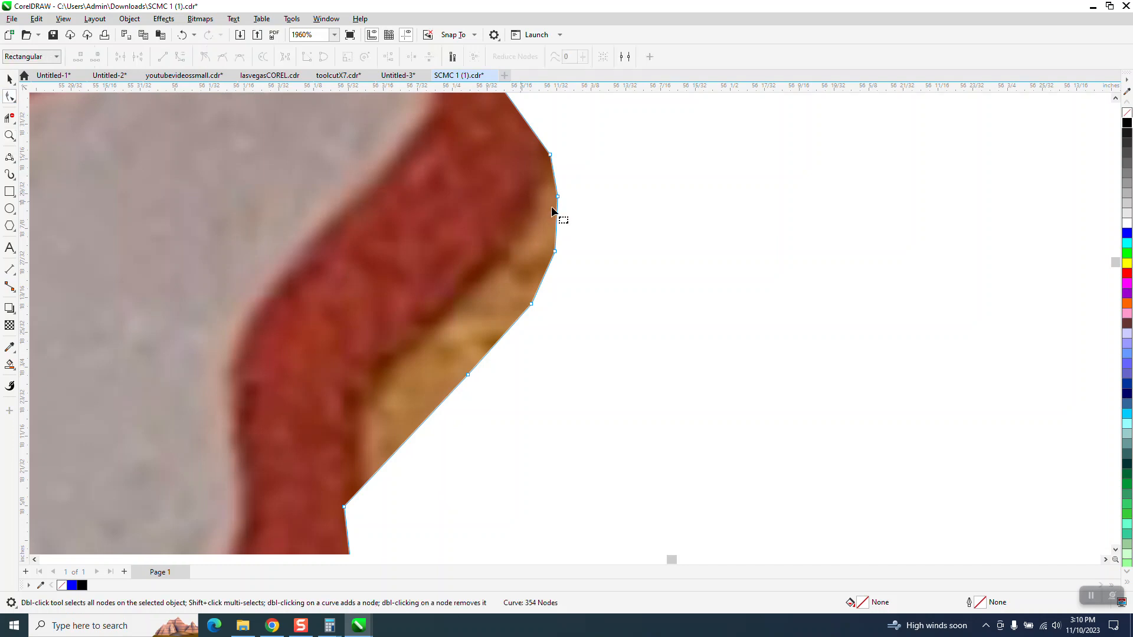
pyautogui.doubleClick(558, 199)
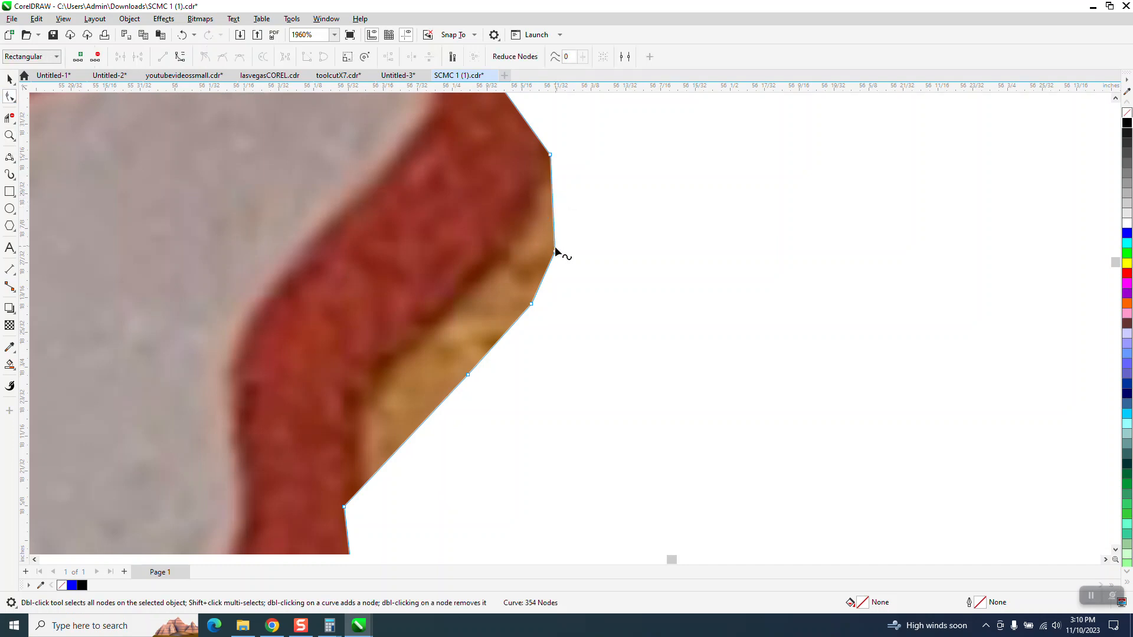
pyautogui.doubleClick(532, 305)
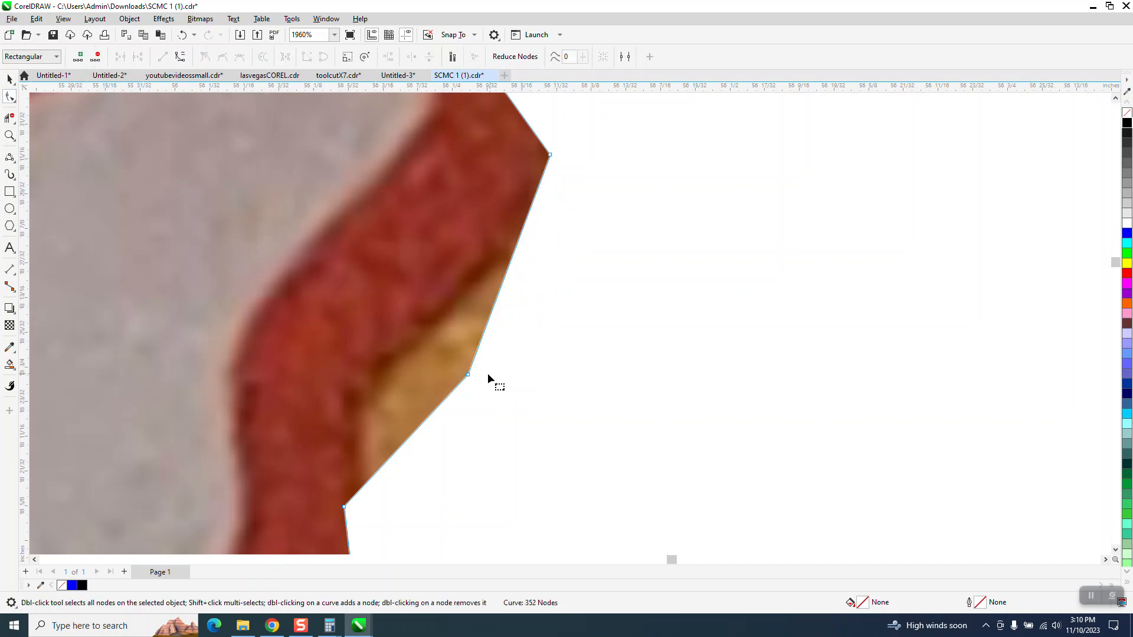
pyautogui.doubleClick(469, 374)
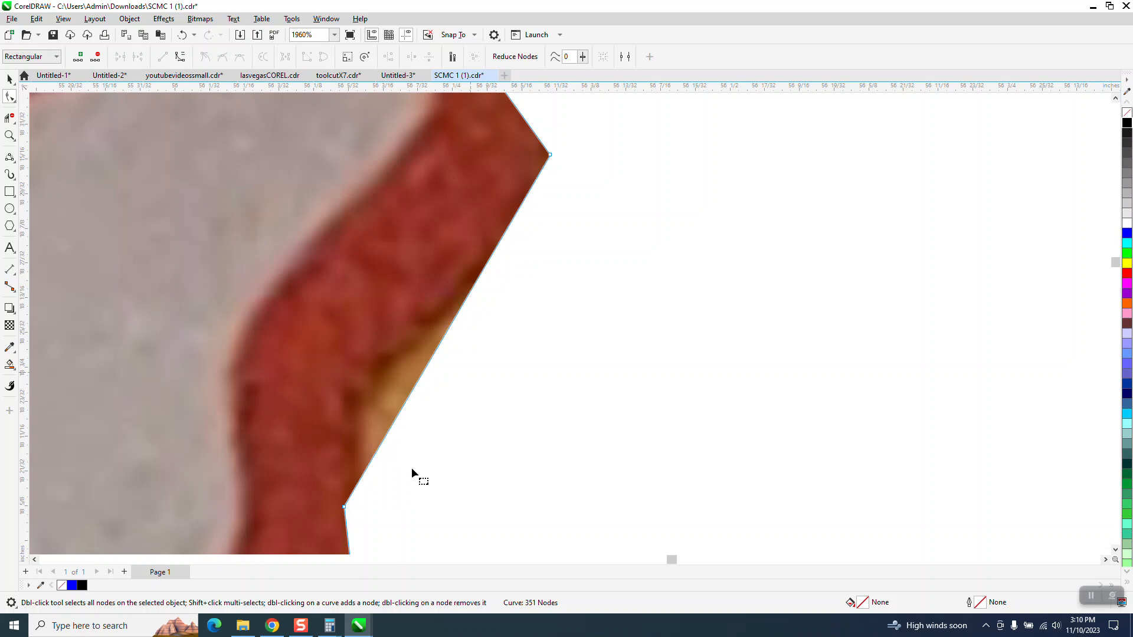
# Step: Convert the straight segment at Wisconsin's northern tip to a curve and bend it along the red border to hide the wood
pyautogui.click(344, 508)
pyautogui.moveTo(565, 126); pyautogui.dragTo(316, 538)
pyautogui.rightClick(343, 508)
pyautogui.click(399, 370)
pyautogui.click(344, 506)
pyautogui.click(344, 507)
pyautogui.moveTo(411, 397); pyautogui.dragTo(366, 397)
pyautogui.moveTo(444, 271); pyautogui.dragTo(511, 305)
pyautogui.moveTo(335, 389); pyautogui.dragTo(337, 363)
pyautogui.scroll(-2, 413, 369)
pyautogui.scroll(-3, 419, 351)
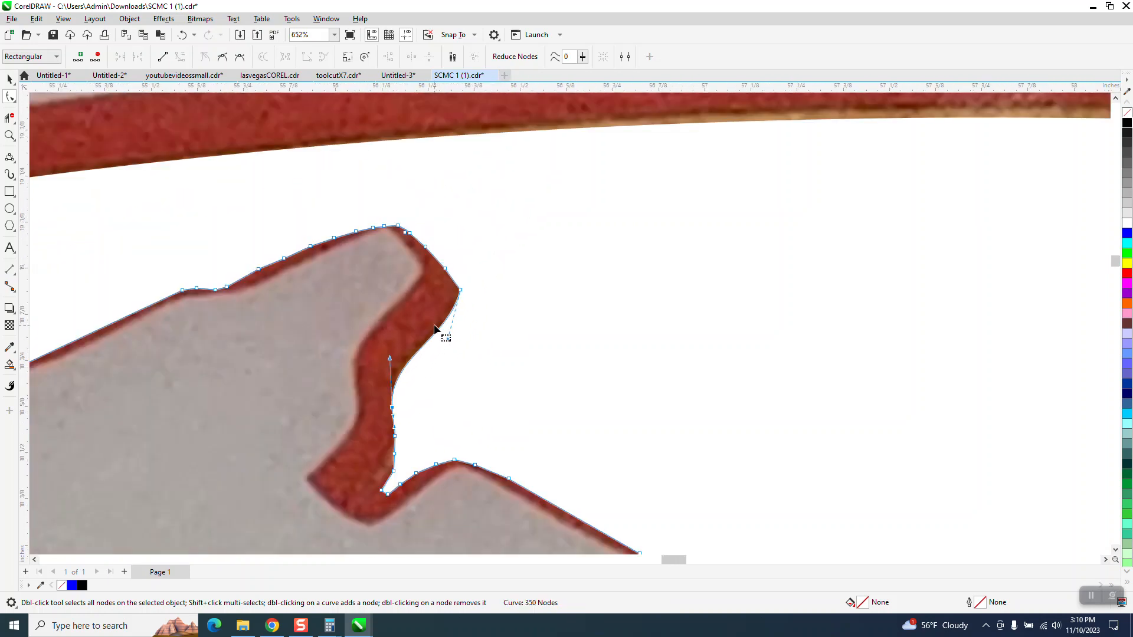
# Step: Move the outline nodes along the upper edge of Wisconsin's northern tip outward to expose a wider red border
pyautogui.click(10, 135)
pyautogui.moveTo(245, 195); pyautogui.dragTo(643, 360)
pyautogui.click(10, 97)
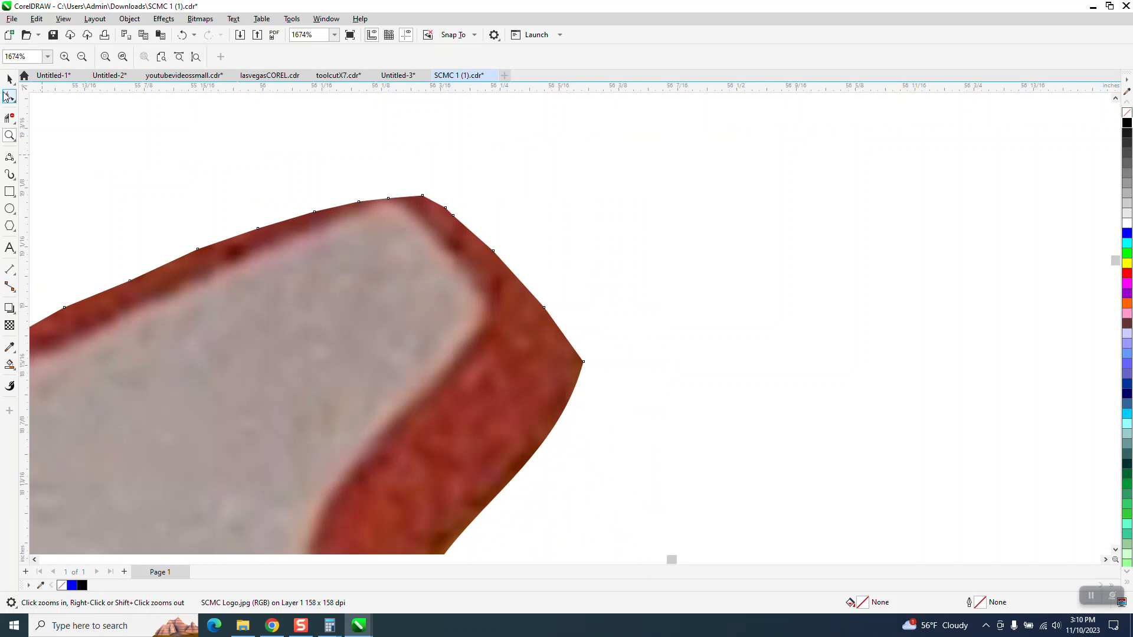
pyautogui.moveTo(436, 170); pyautogui.dragTo(313, 203)
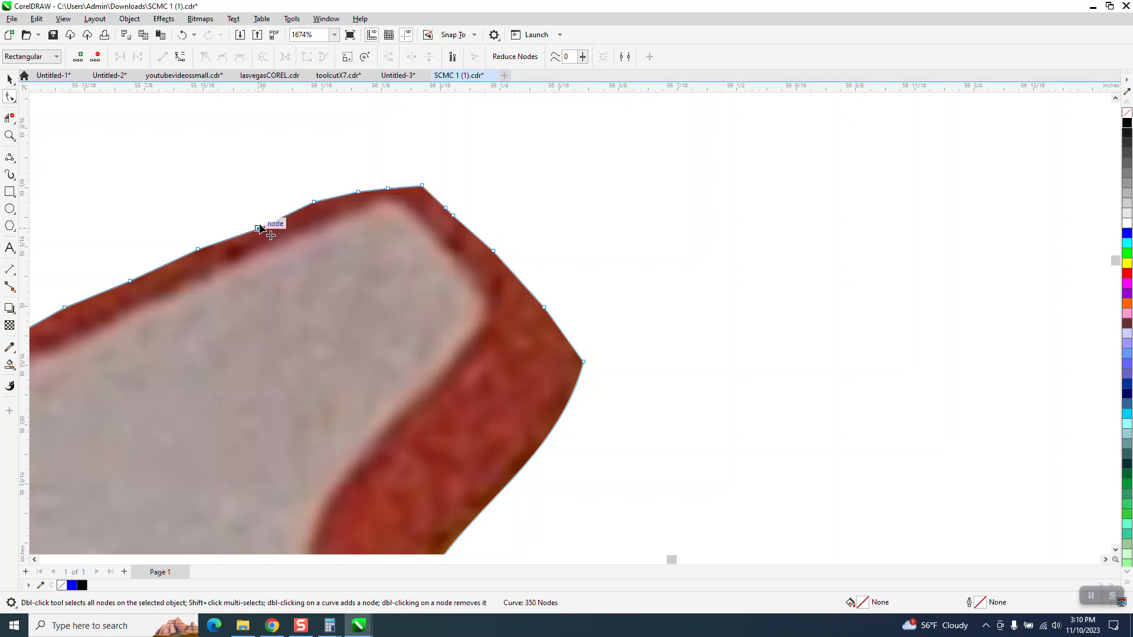
pyautogui.moveTo(258, 227); pyautogui.dragTo(258, 219)
pyautogui.click(198, 250)
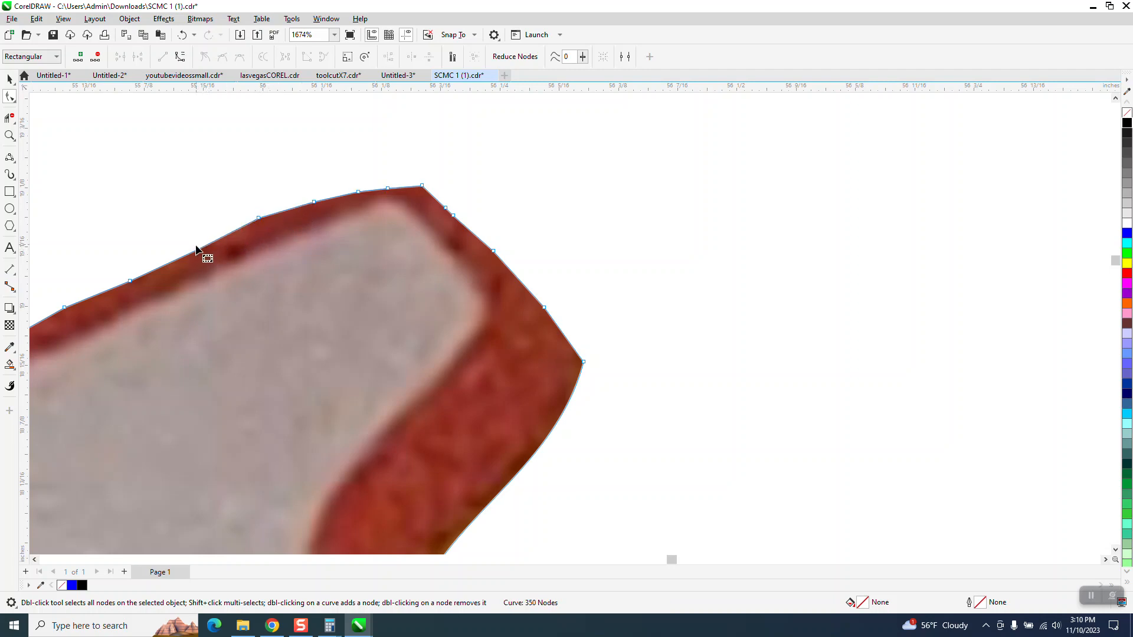
pyautogui.moveTo(132, 282); pyautogui.dragTo(131, 271)
pyautogui.moveTo(197, 250); pyautogui.dragTo(197, 238)
pyautogui.moveTo(259, 219); pyautogui.dragTo(438, 205)
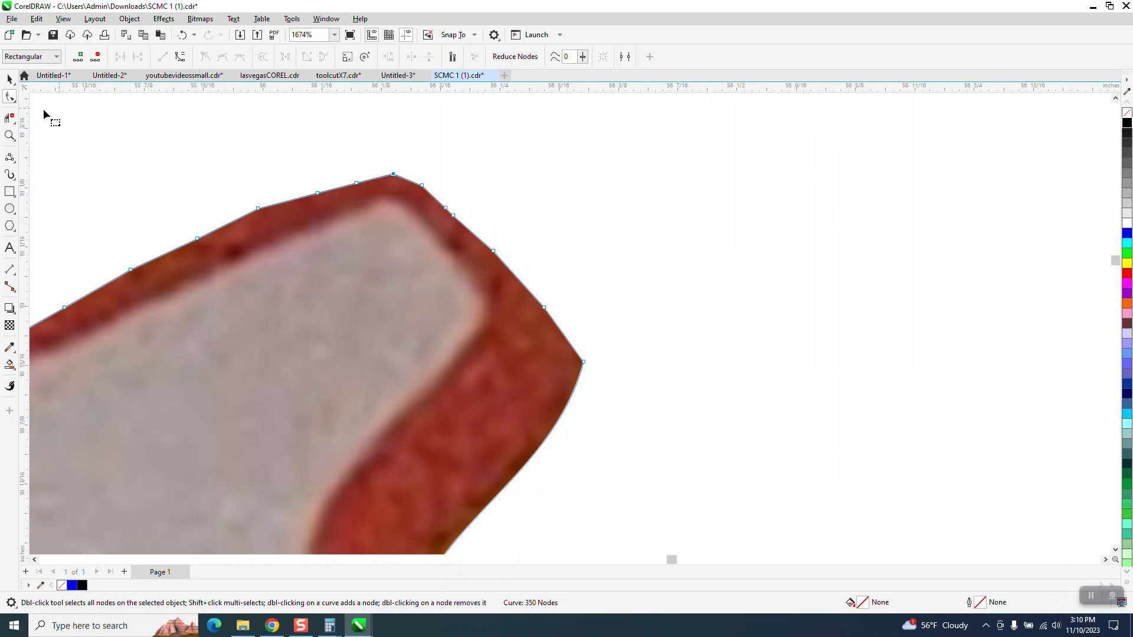
# Step: Smooth the angular outline around Wisconsin's northern tip with the Smooth tool
pyautogui.click(13, 101)
pyautogui.click(43, 110)
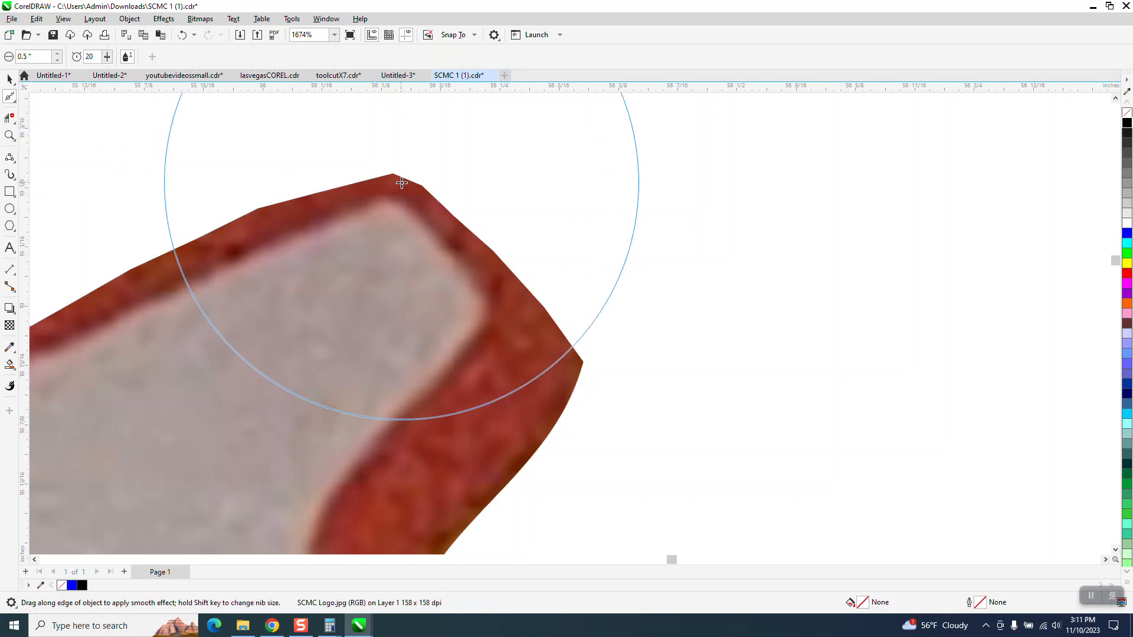
pyautogui.moveTo(397, 182); pyautogui.dragTo(252, 224)
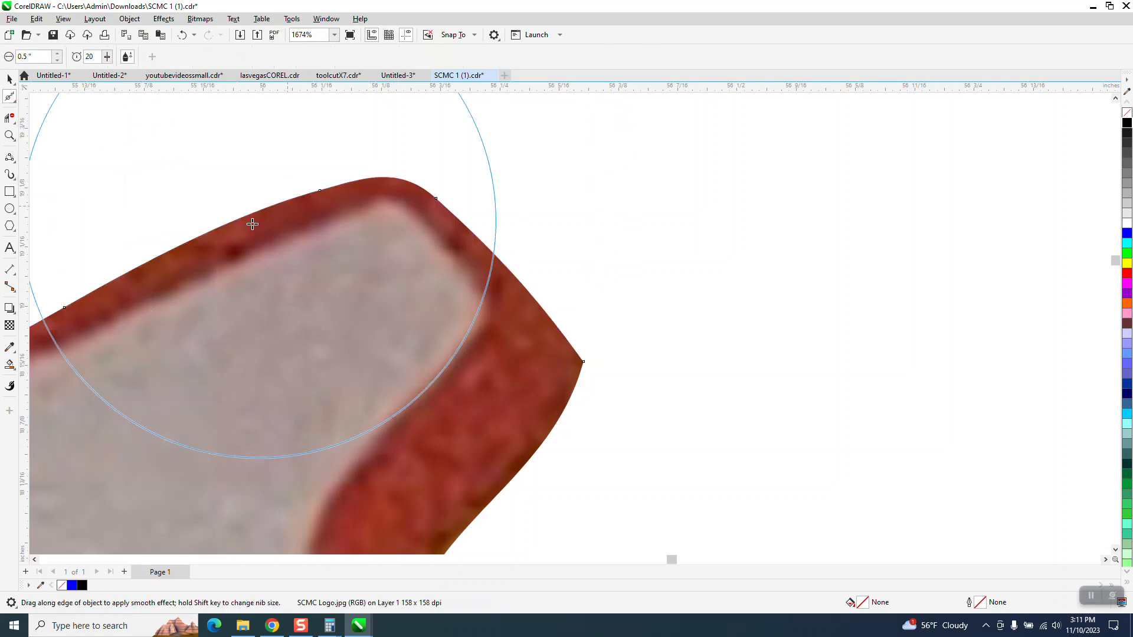
pyautogui.scroll(-3, 582, 369)
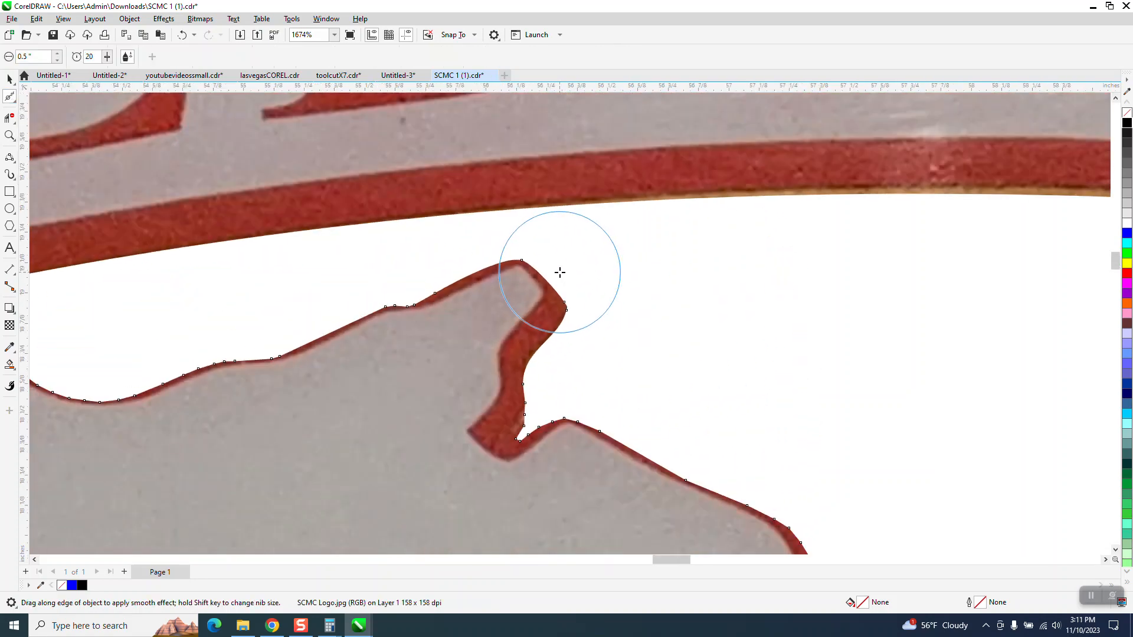
pyautogui.scroll(-7, 559, 272)
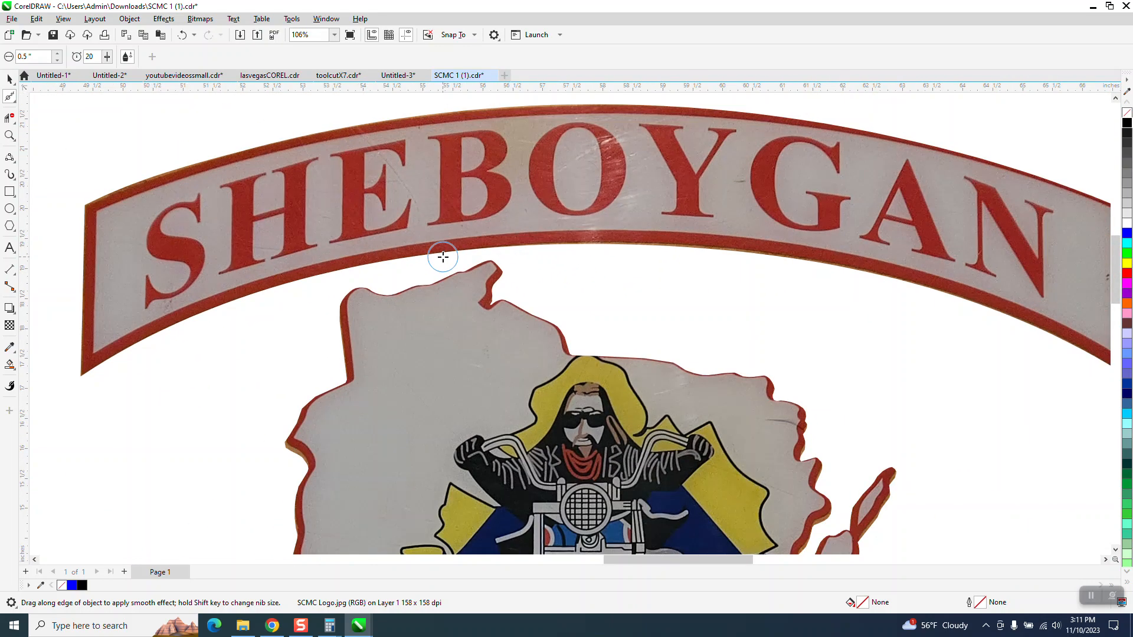
pyautogui.scroll(-1, 443, 256)
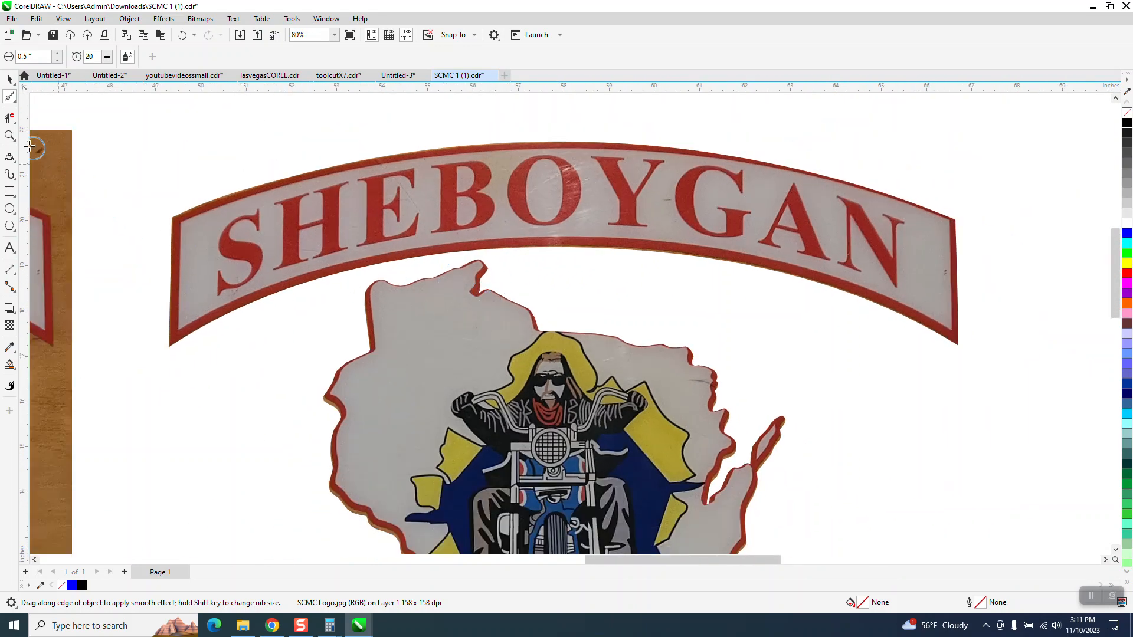
# Step: Shift the outline nodes along Wisconsin's edge above the rider's yellow background upward to bring back the red border
pyautogui.click(9, 136)
pyautogui.moveTo(518, 317); pyautogui.dragTo(687, 381)
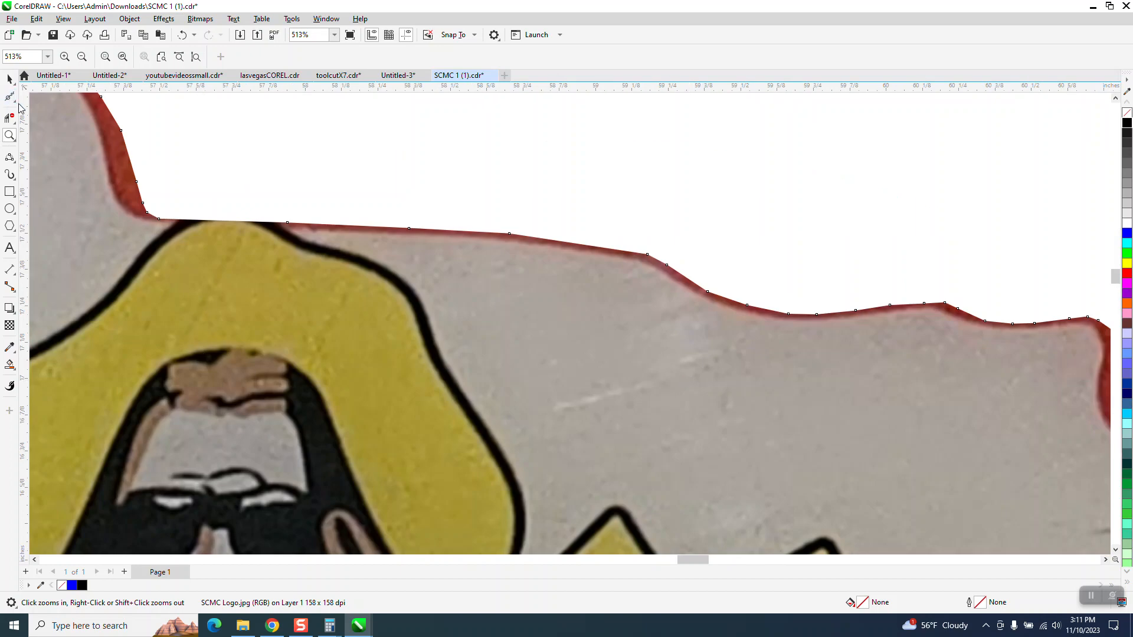
pyautogui.click(15, 102)
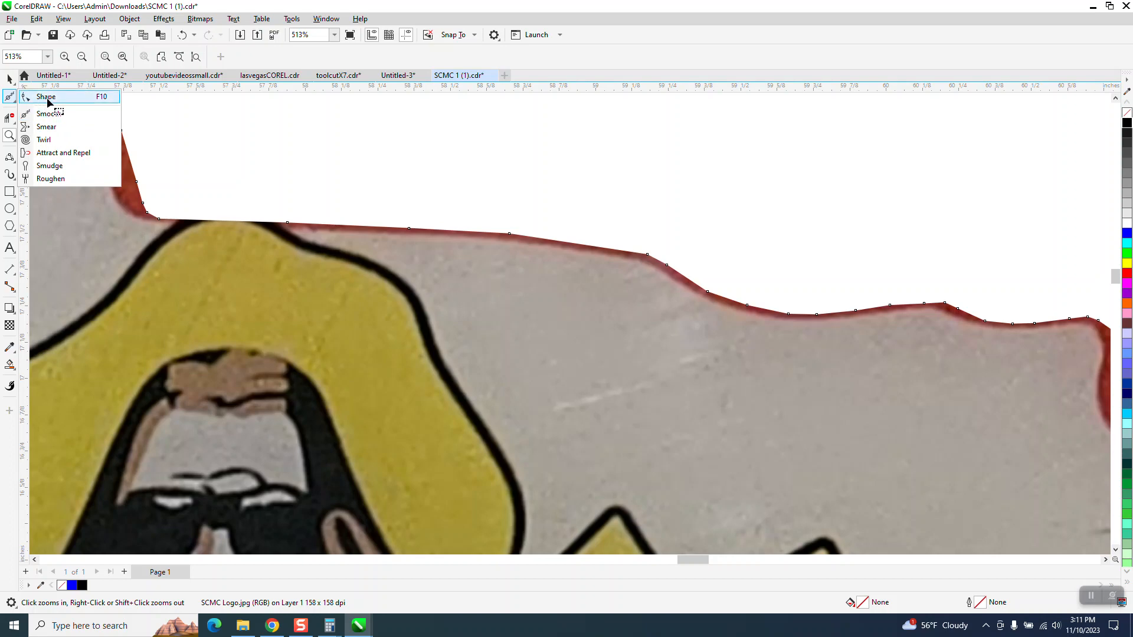
pyautogui.click(46, 96)
pyautogui.moveTo(157, 201); pyautogui.dragTo(510, 219)
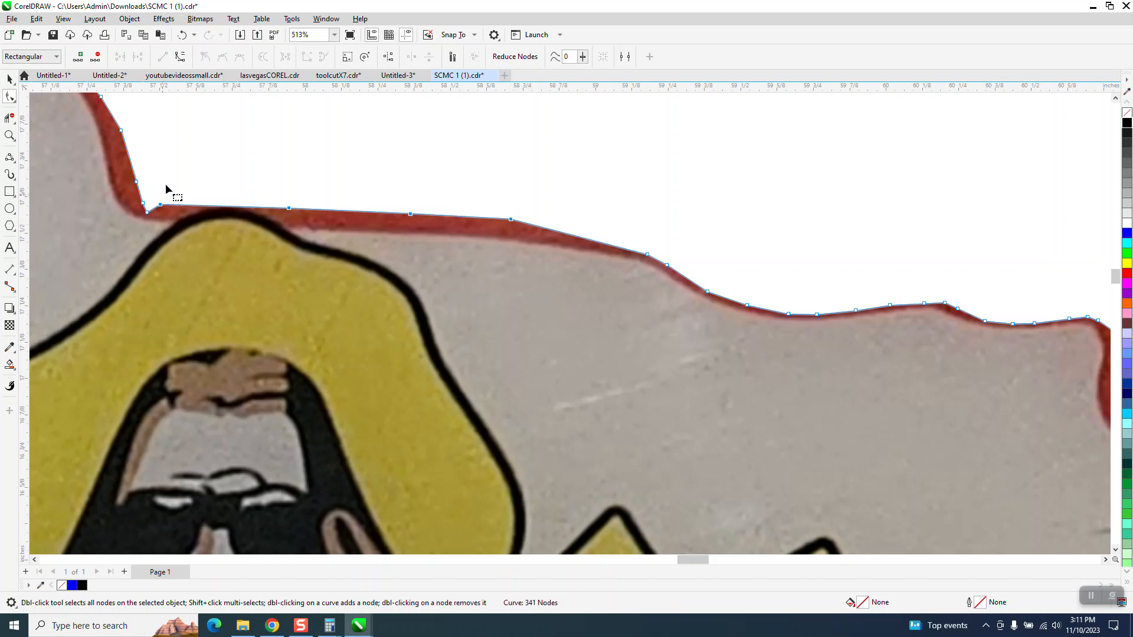
# Step: Delete the three nodes in the notch beside the yellow background's peak and reshape the curve there along the red border
pyautogui.moveTo(166, 185); pyautogui.dragTo(130, 220)
pyautogui.press('Delete')
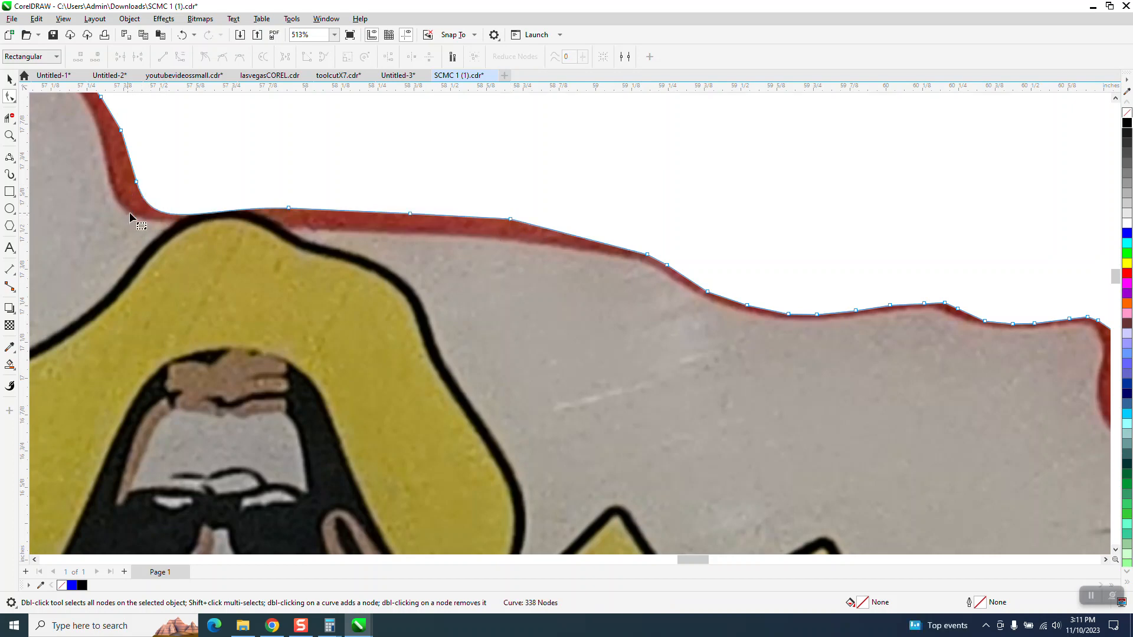
pyautogui.moveTo(289, 208); pyautogui.dragTo(290, 201)
pyautogui.moveTo(148, 235); pyautogui.dragTo(154, 215)
pyautogui.scroll(-3, 608, 227)
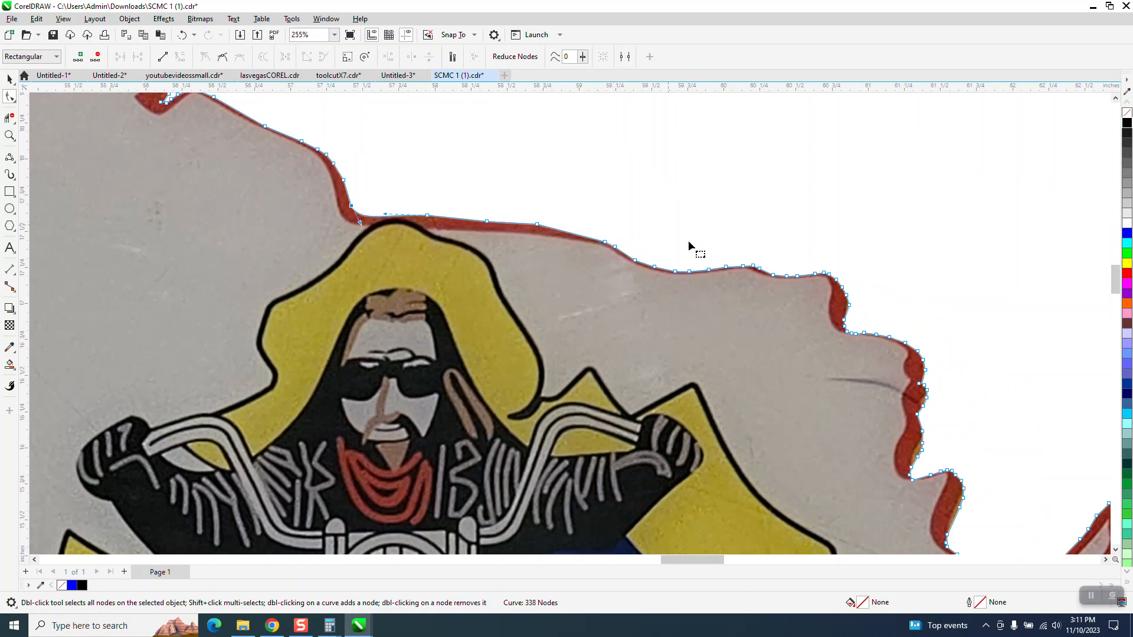
pyautogui.scroll(-5, 640, 227)
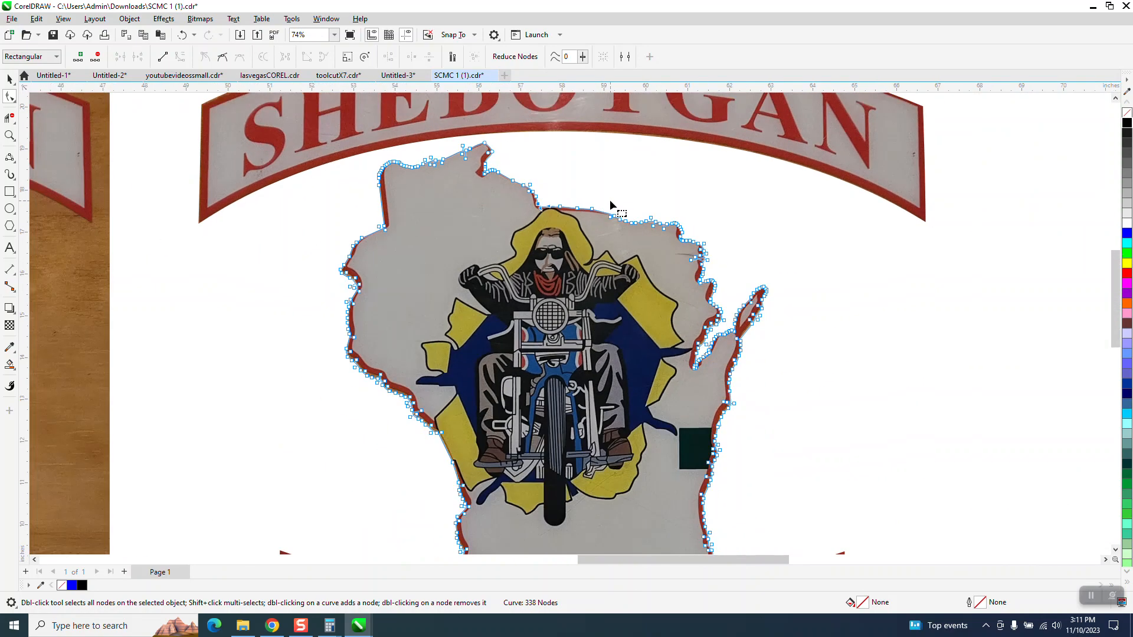
pyautogui.scroll(-2, 610, 204)
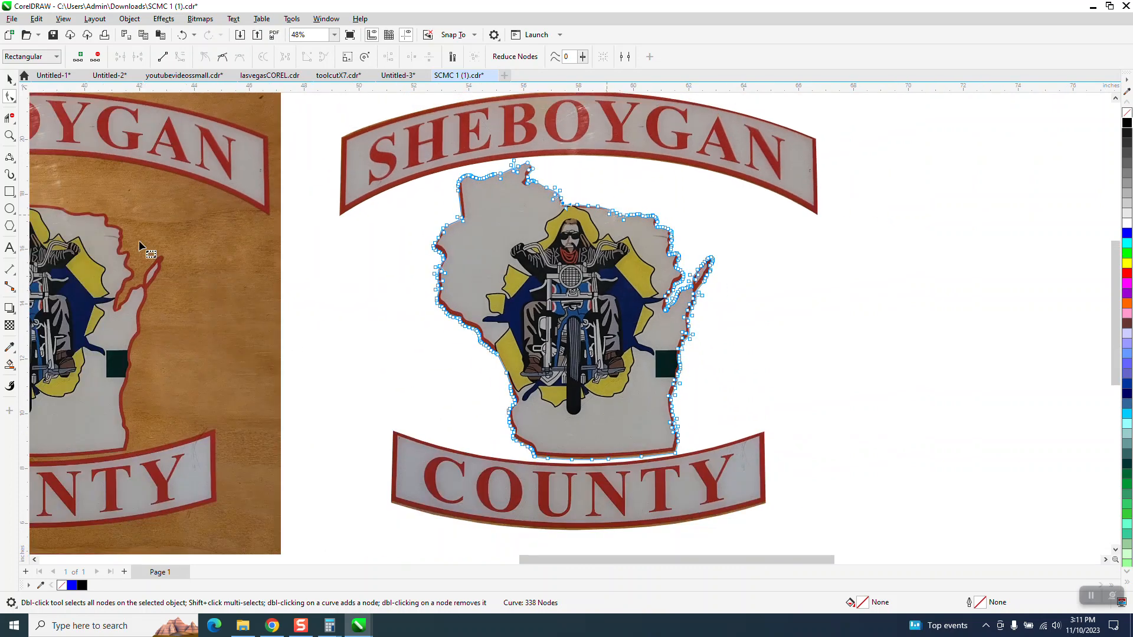
# Step: Raise the bottom edge nodes of the M.C. cutout to the red border to remove the wood strip
pyautogui.click(10, 138)
pyautogui.scroll(-1, 431, 411)
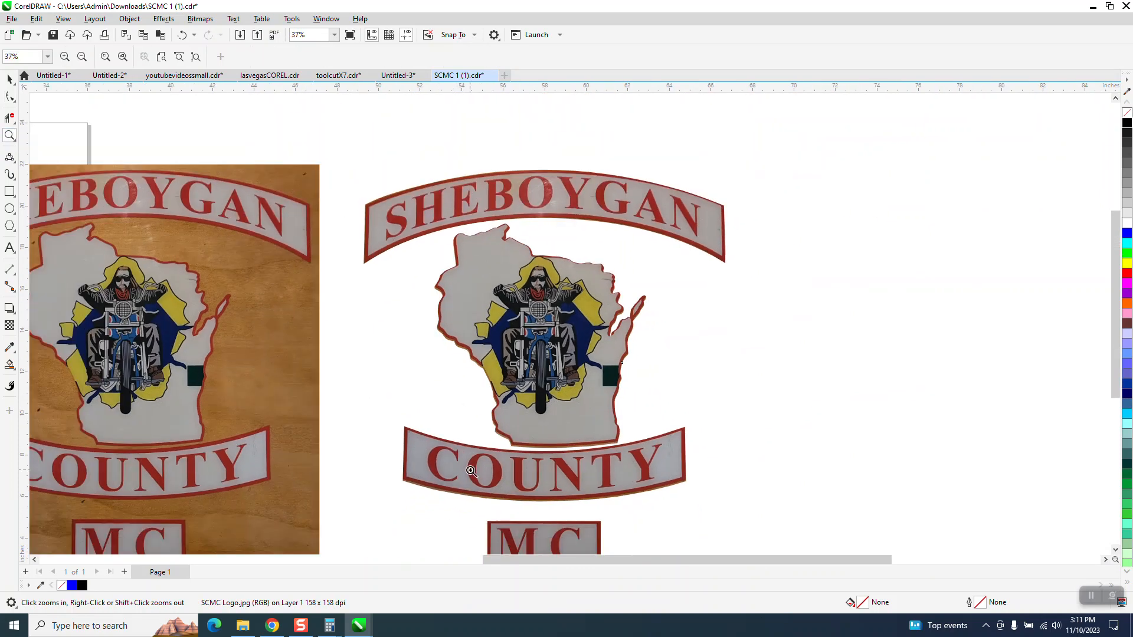
pyautogui.moveTo(473, 505); pyautogui.dragTo(645, 563)
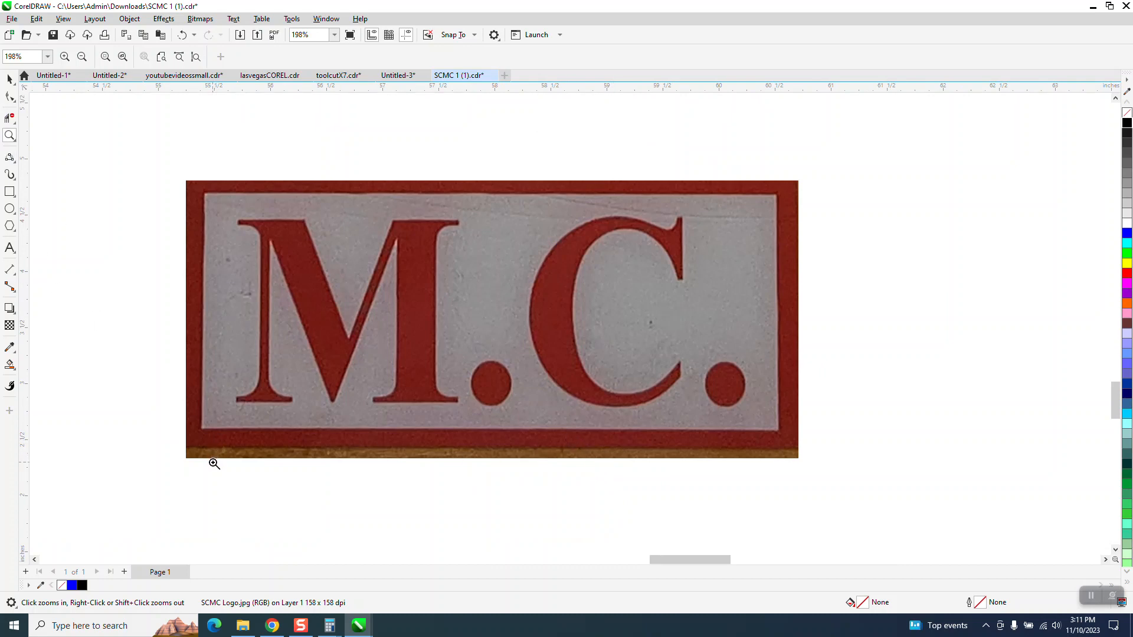
pyautogui.click(10, 97)
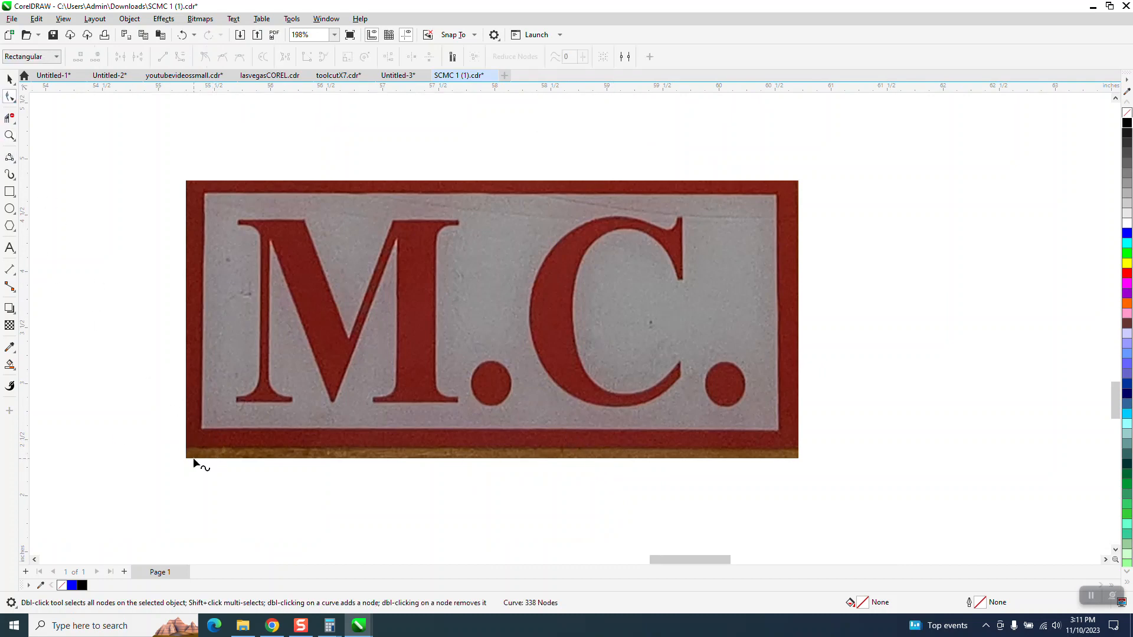
pyautogui.click(189, 458)
pyautogui.moveTo(168, 453); pyautogui.dragTo(800, 451)
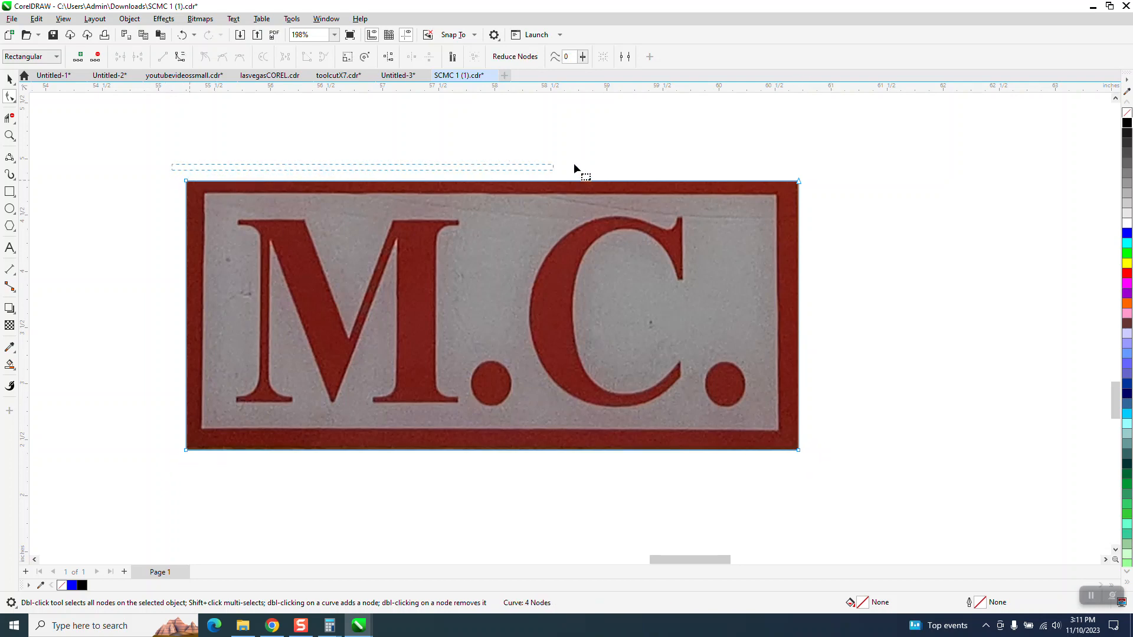
# Step: Move the M.C. cutout's top edge up and its left edge slightly outward to even out the red border
pyautogui.moveTo(574, 168); pyautogui.dragTo(799, 171)
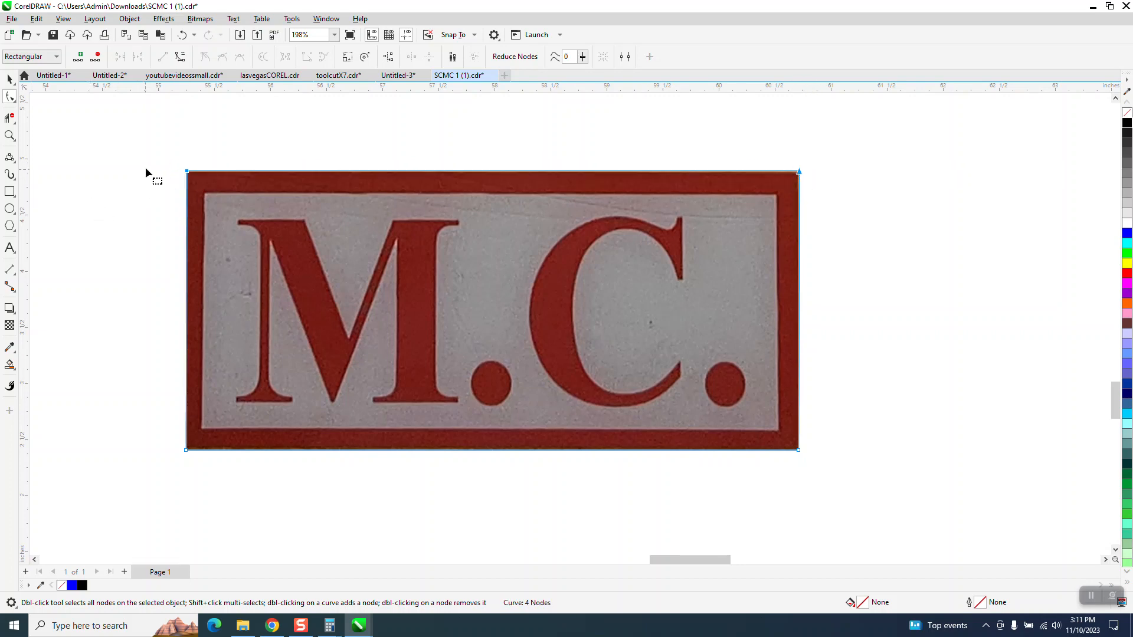
pyautogui.moveTo(218, 423); pyautogui.dragTo(178, 451)
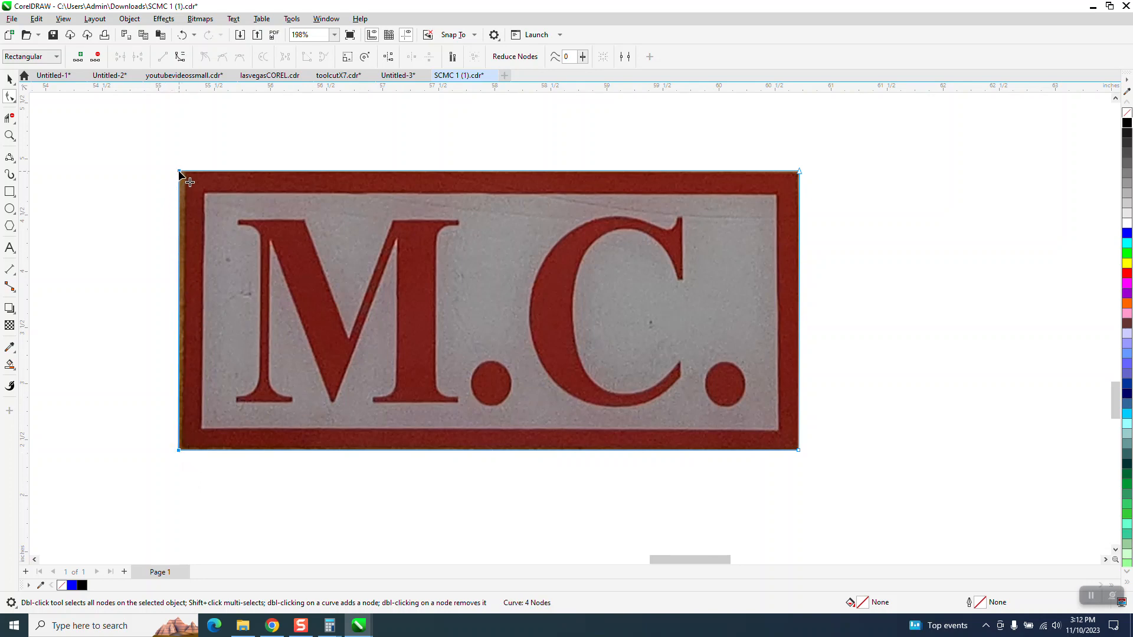
pyautogui.moveTo(179, 172); pyautogui.dragTo(184, 171)
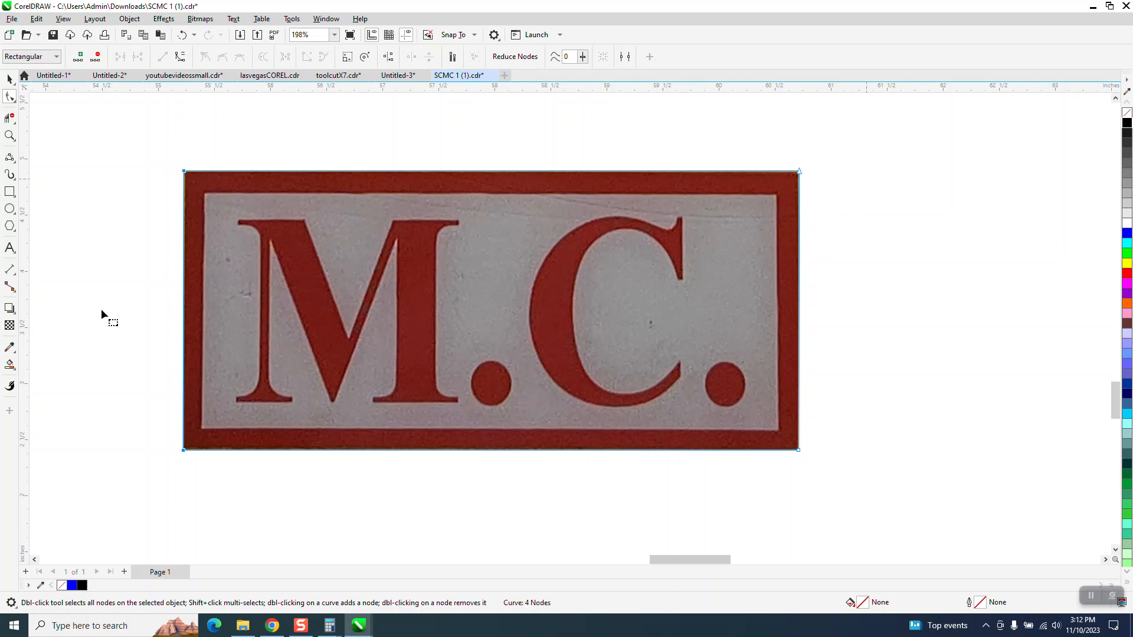
pyautogui.press('space')
pyautogui.scroll(-4, 696, 374)
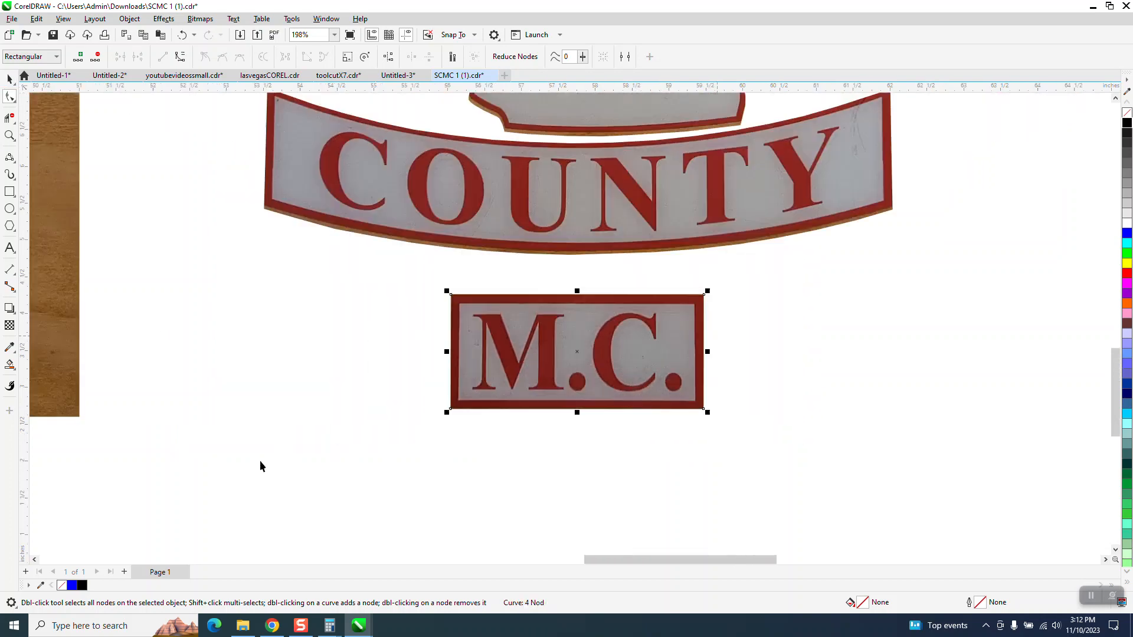
# Step: Open the COUNTY cutout for node editing and raise its lower-left corner node to the red border
pyautogui.click(10, 137)
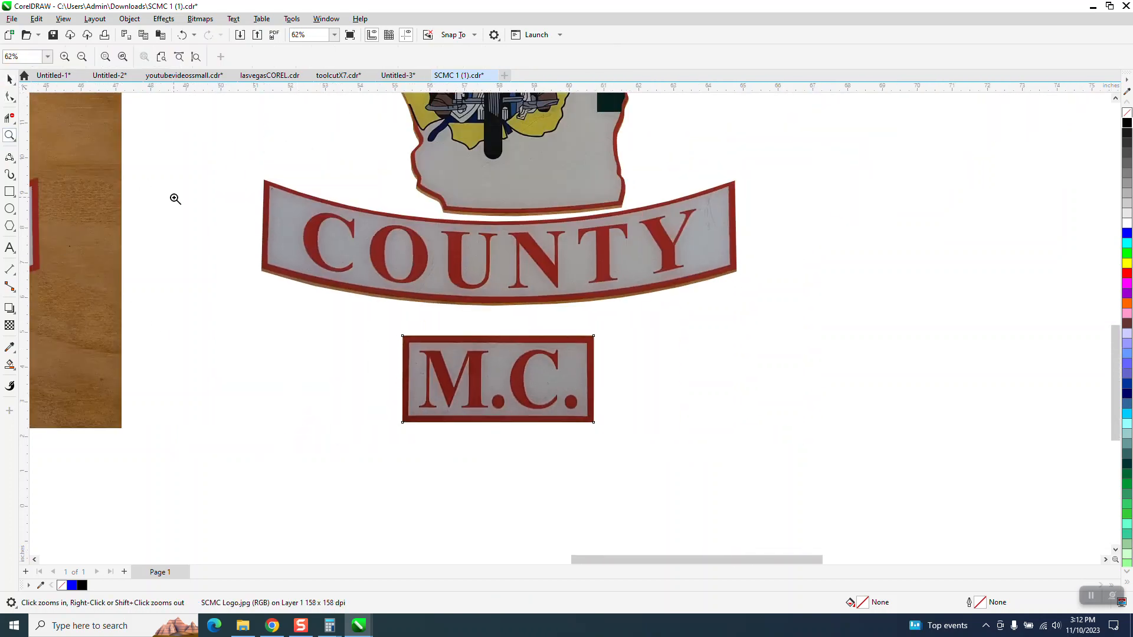
pyautogui.moveTo(800, 335); pyautogui.dragTo(800, 335)
pyautogui.moveTo(441, 255); pyautogui.dragTo(576, 347)
pyautogui.scroll(-2, 510, 332)
pyautogui.scroll(-3, 509, 332)
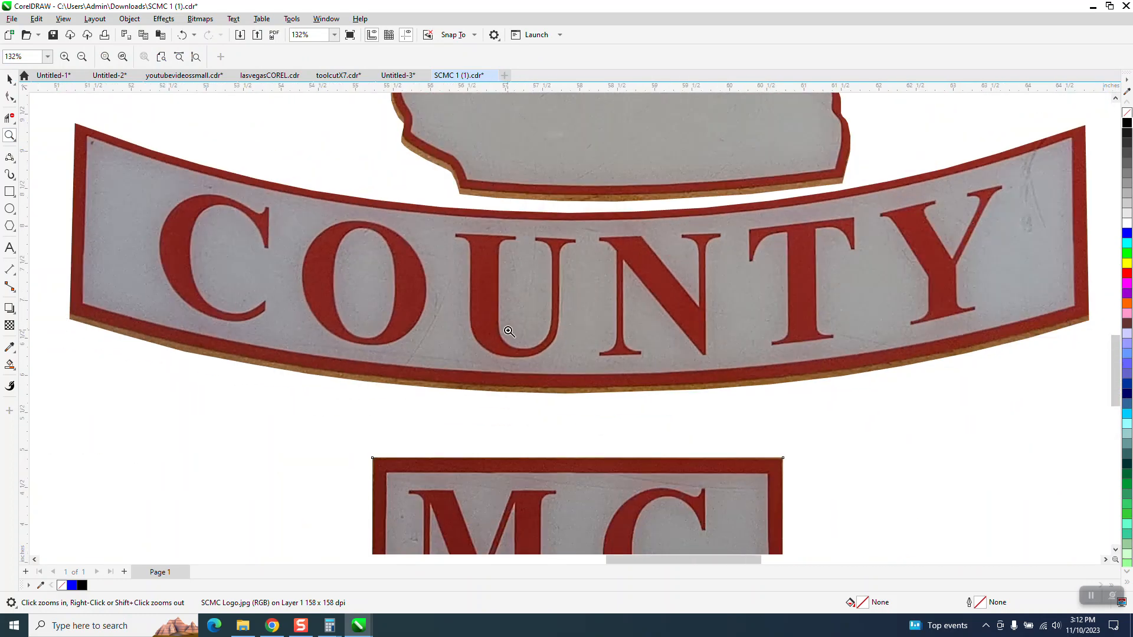
pyautogui.click(10, 97)
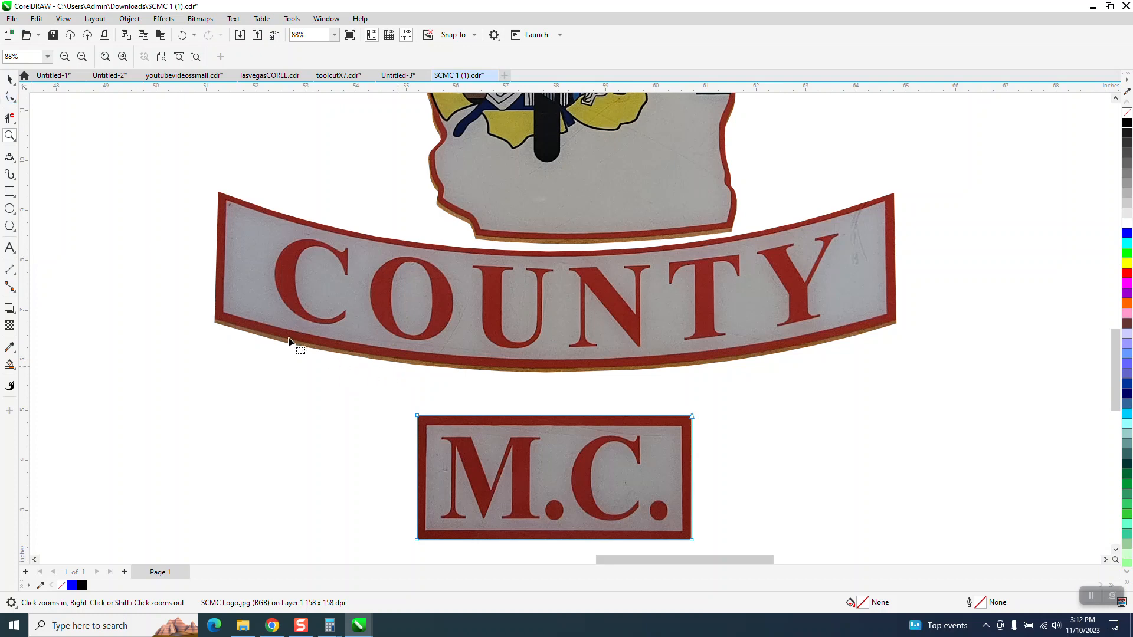
pyautogui.click(10, 135)
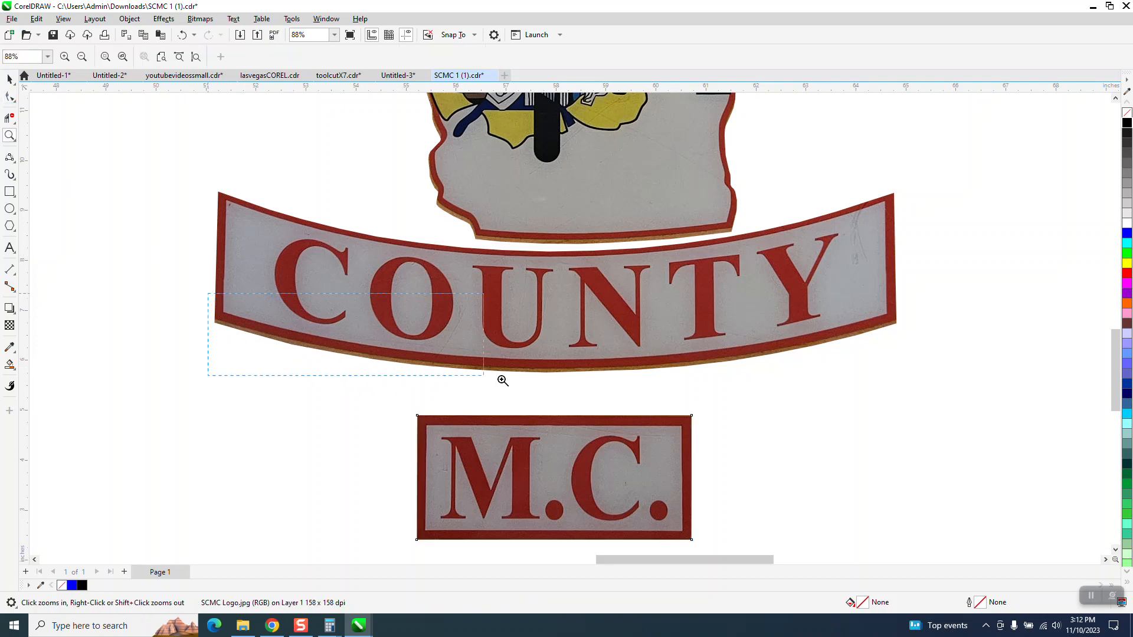
pyautogui.click(501, 379)
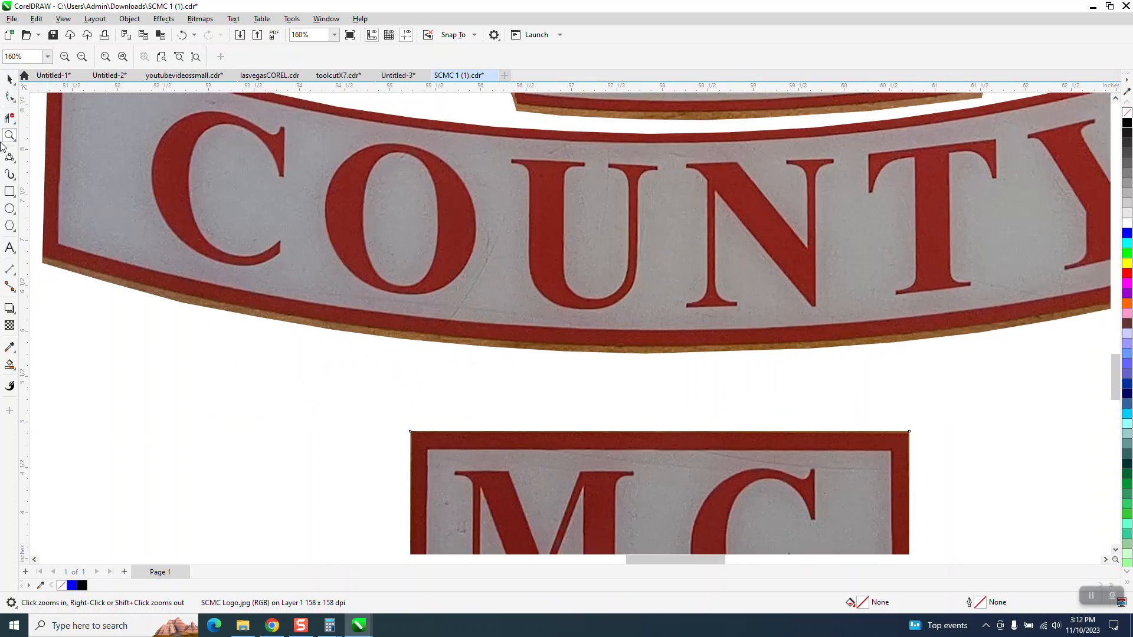
pyautogui.click(10, 97)
pyautogui.click(44, 270)
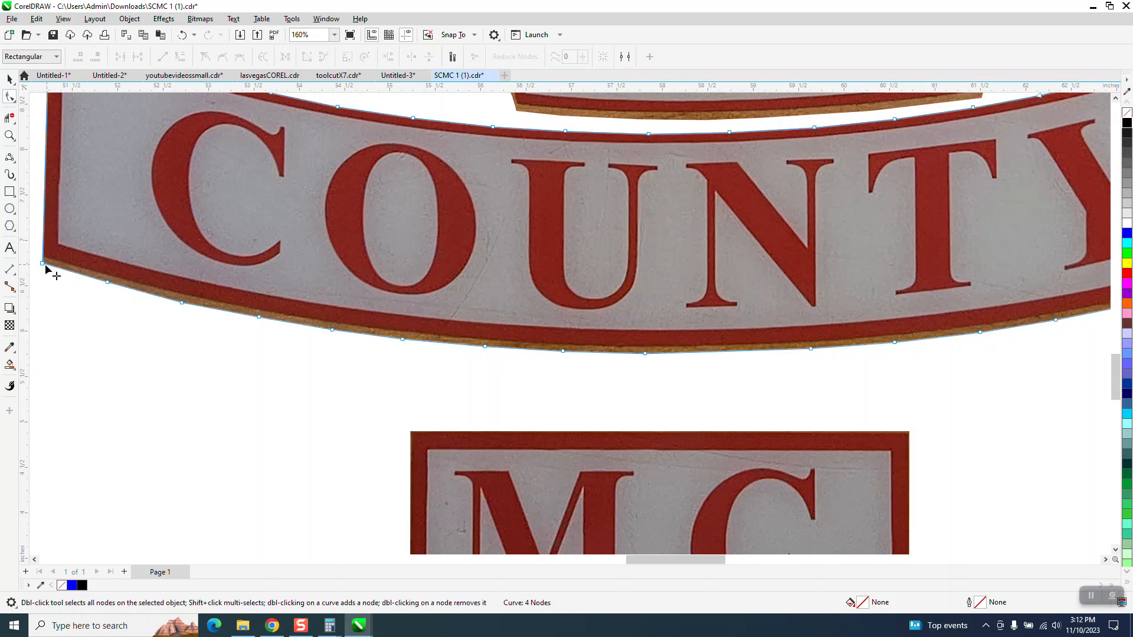
# Step: Delete all the intermediate outline nodes along the COUNTY cutout's bottom edge, keeping the two corner nodes
pyautogui.moveTo(87, 262); pyautogui.dragTo(862, 413)
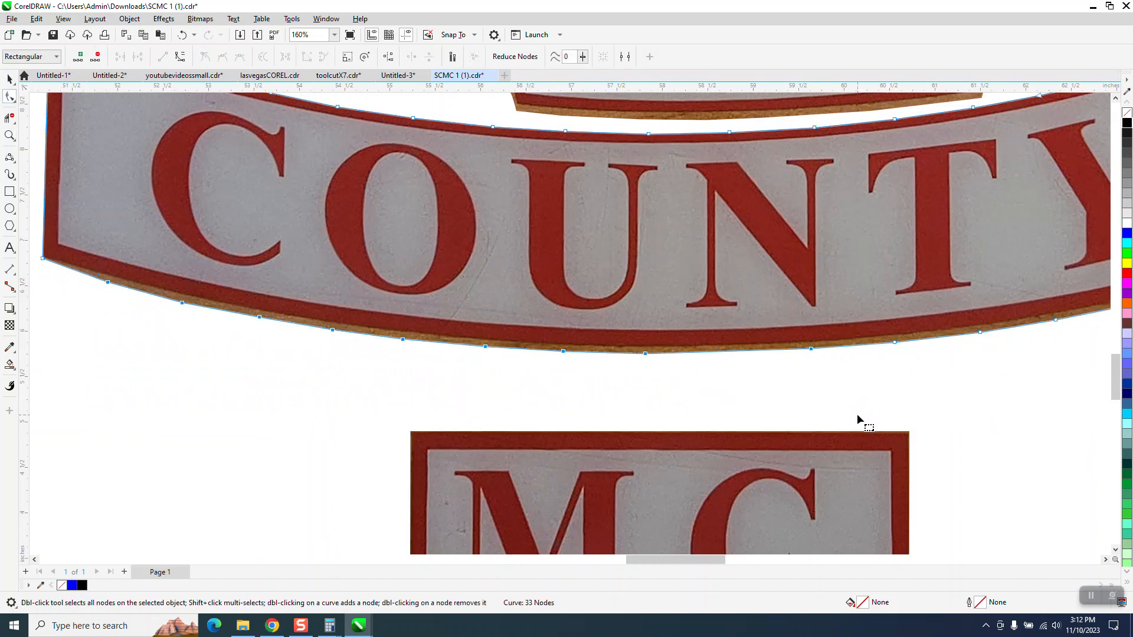
pyautogui.press('Delete')
pyautogui.scroll(-4, 893, 348)
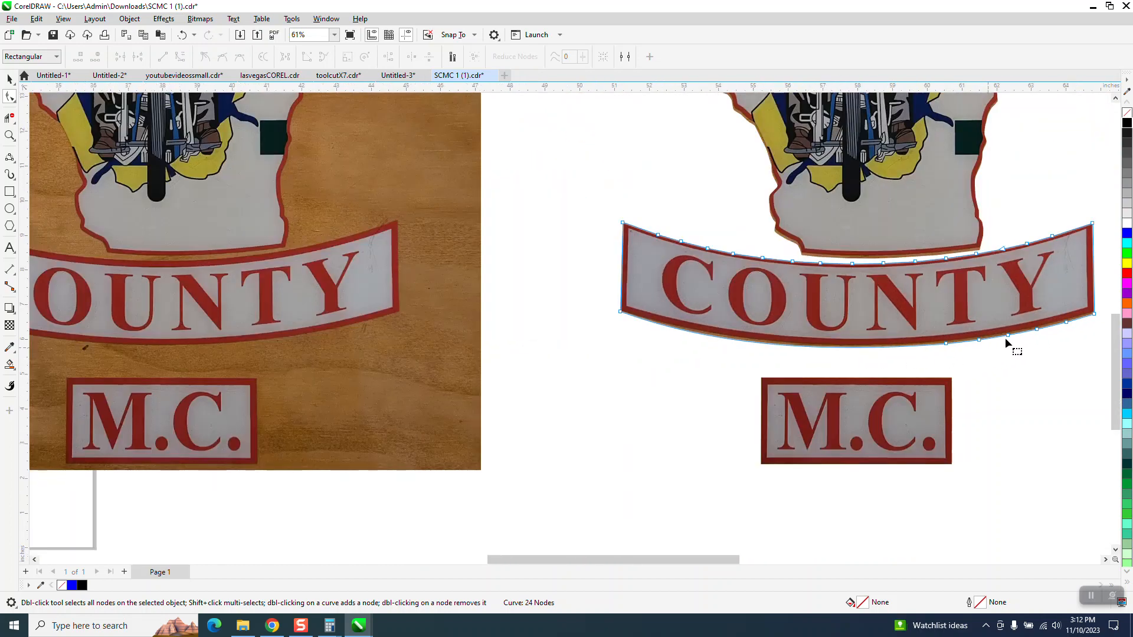
pyautogui.moveTo(949, 369); pyautogui.dragTo(947, 382)
pyautogui.press('Delete')
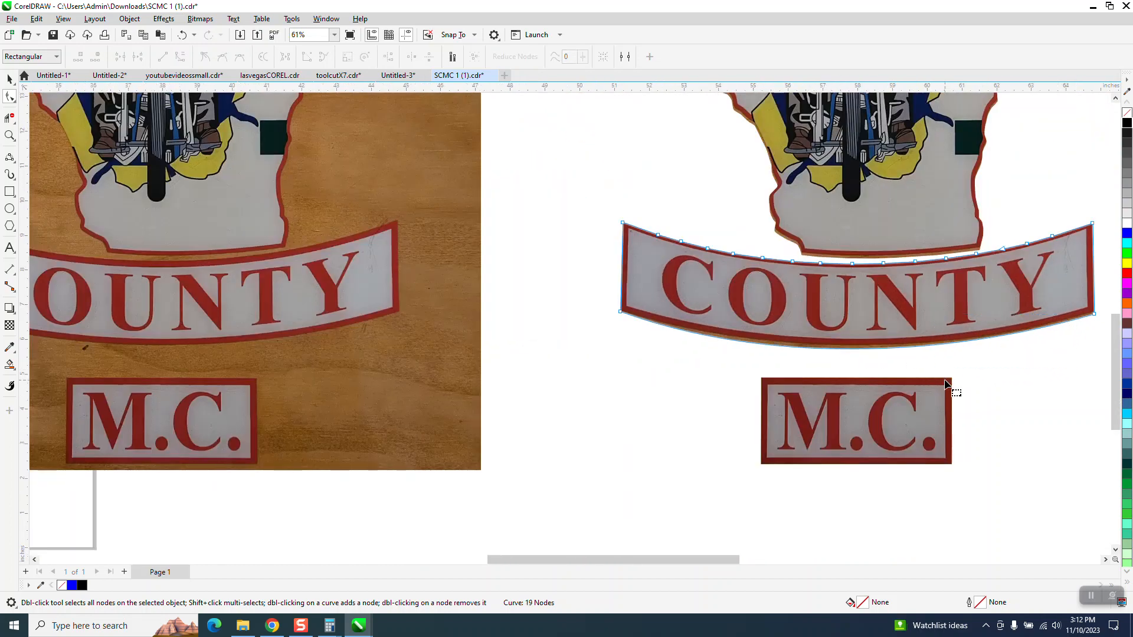
# Step: Bend the COUNTY cutout's bottom curve upward along the red border to hide the wood strip
pyautogui.click(9, 135)
pyautogui.moveTo(582, 286); pyautogui.dragTo(1088, 384)
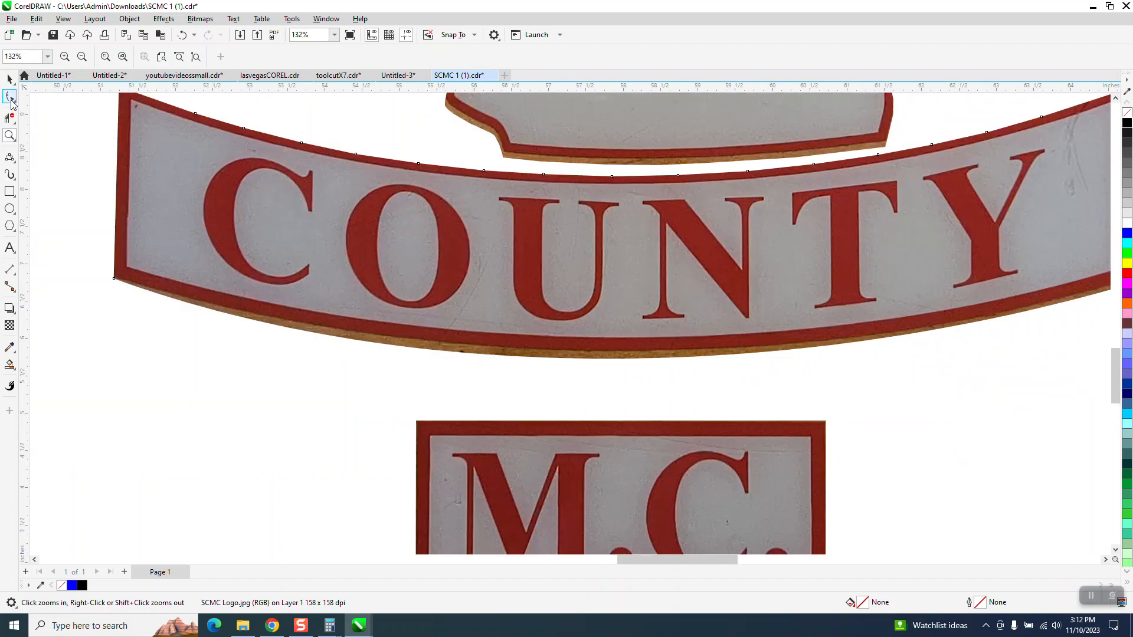
pyautogui.click(9, 98)
pyautogui.moveTo(113, 281); pyautogui.dragTo(433, 374)
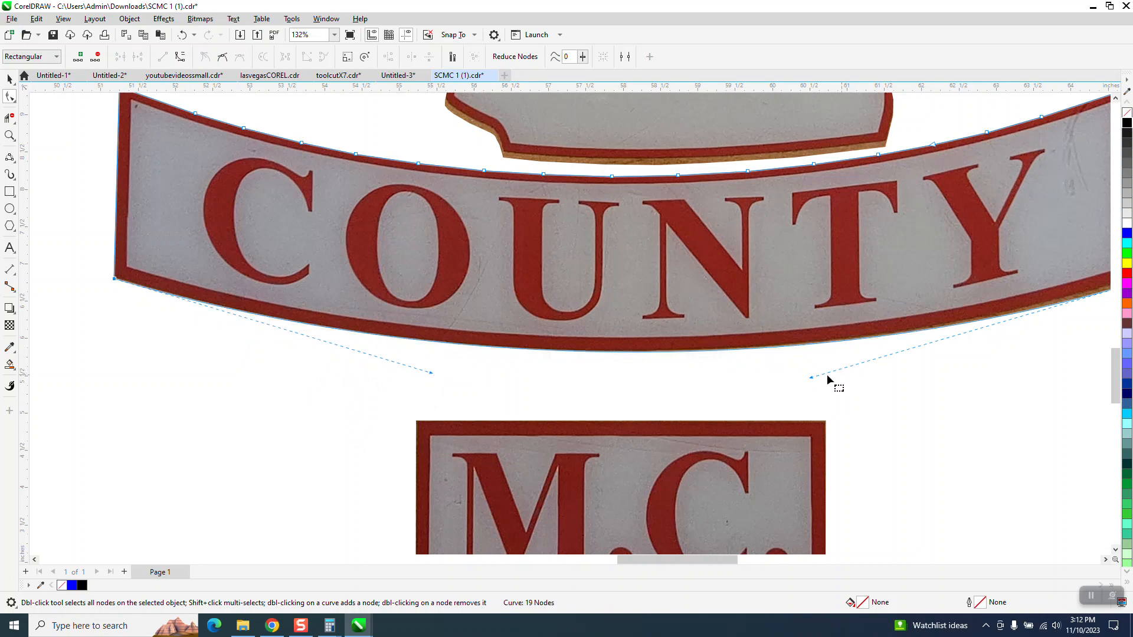
pyautogui.scroll(-2, 385, 367)
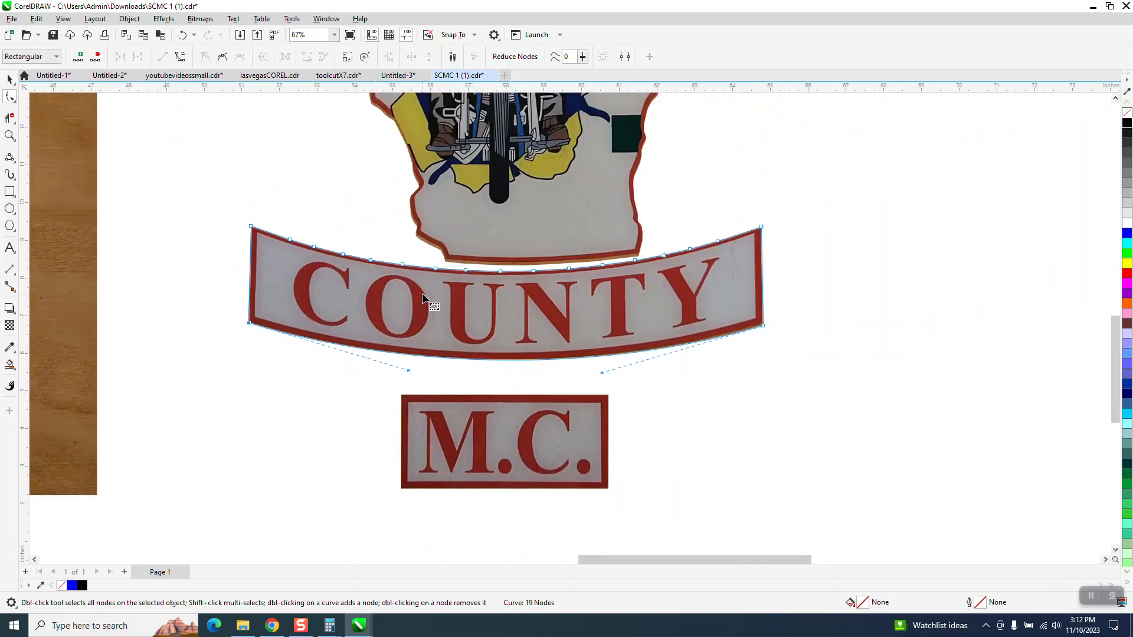
pyautogui.scroll(-3, 639, 336)
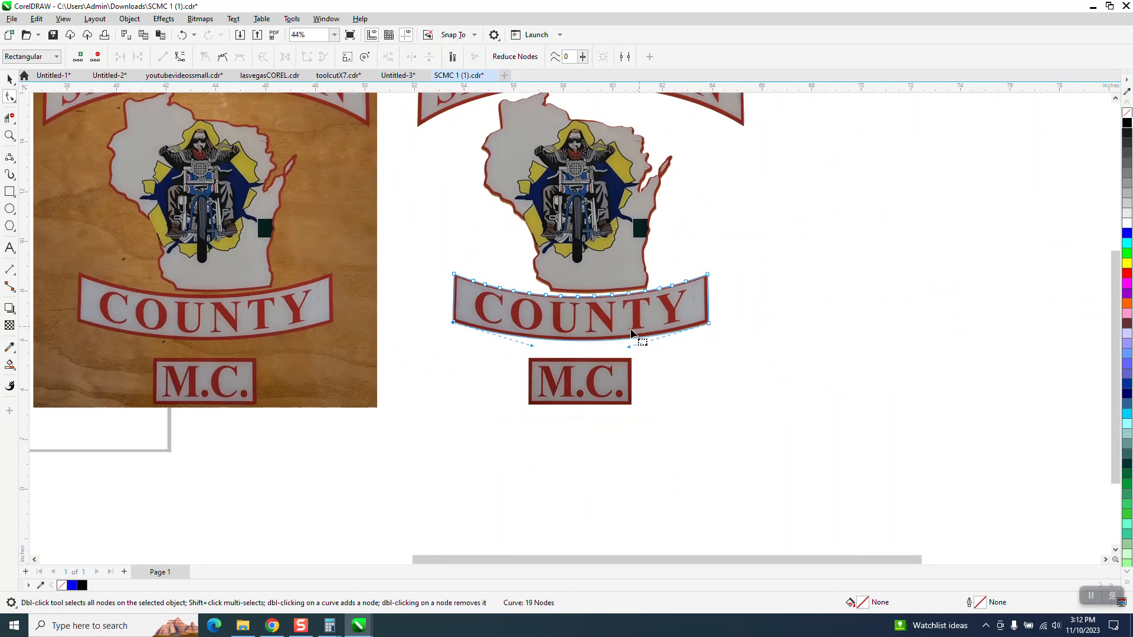
# Step: Deselect the COUNTY cutout and inspect the refined logo pieces beside the original photo
pyautogui.click(9, 79)
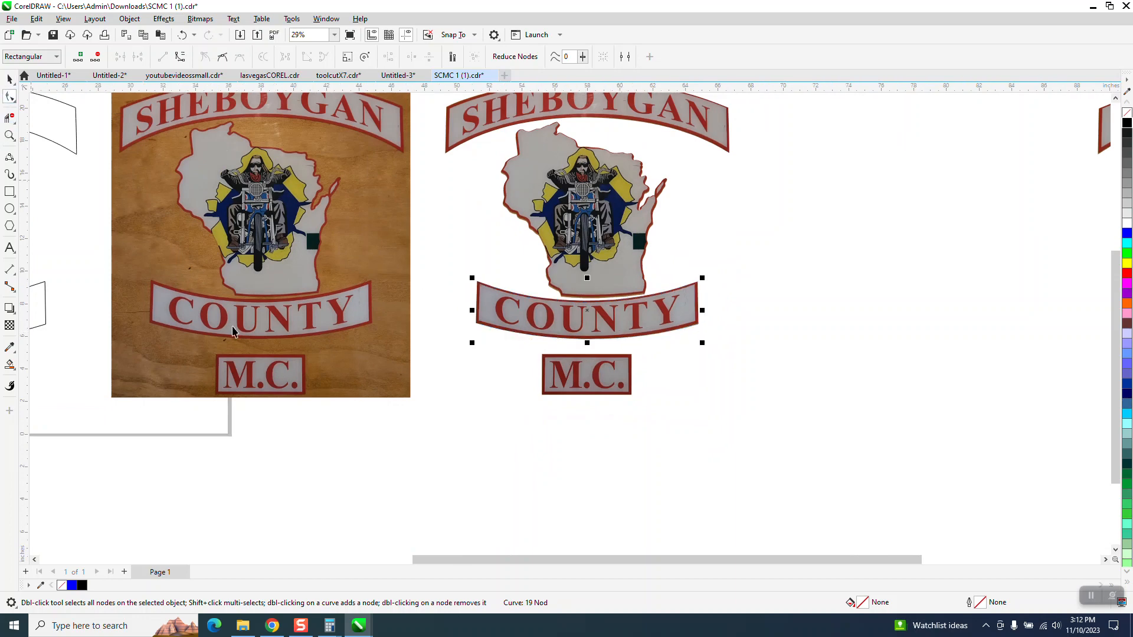
pyautogui.scroll(-2, 366, 416)
pyautogui.click(639, 307)
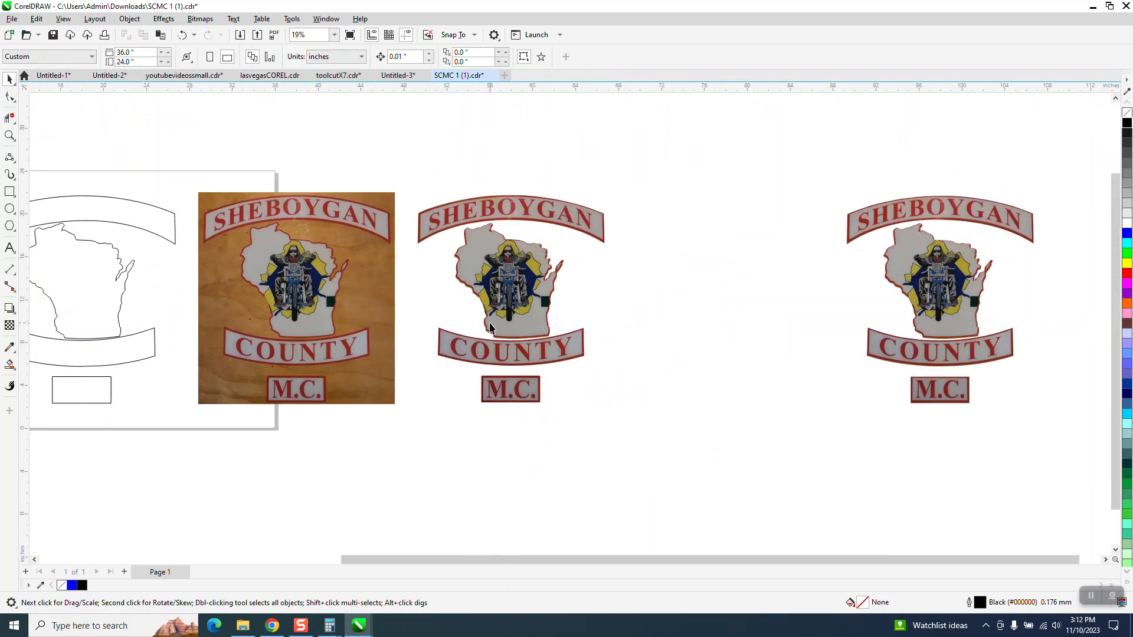
pyautogui.click(9, 137)
pyautogui.moveTo(389, 192); pyautogui.dragTo(682, 437)
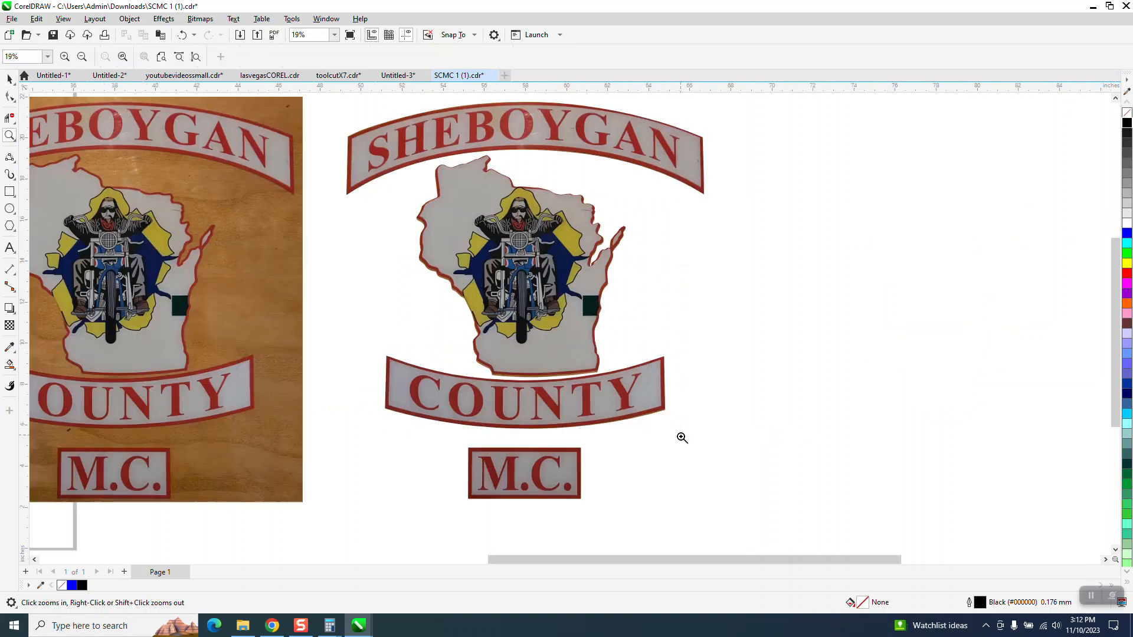